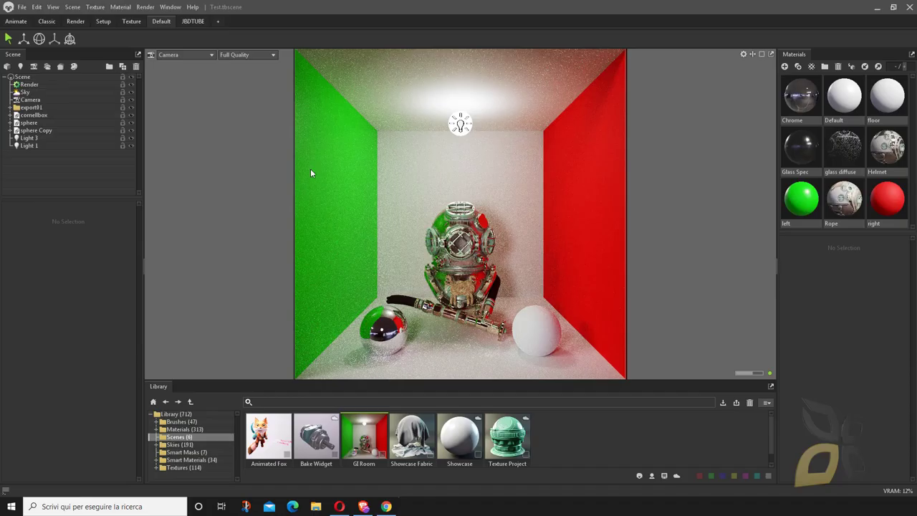
Switch to the web browser and preview the head portrait and diving helmet among the marmoset toolbag image results.
left_click(363, 507)
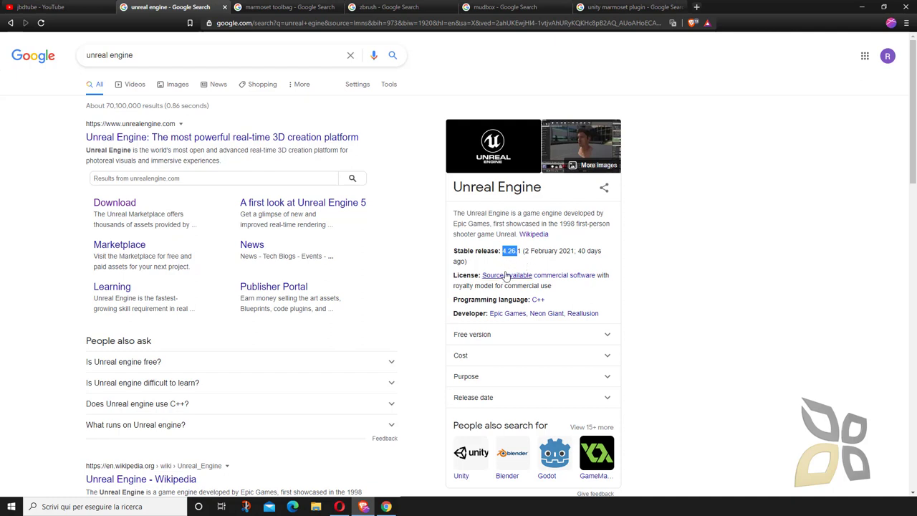
left_click(287, 7)
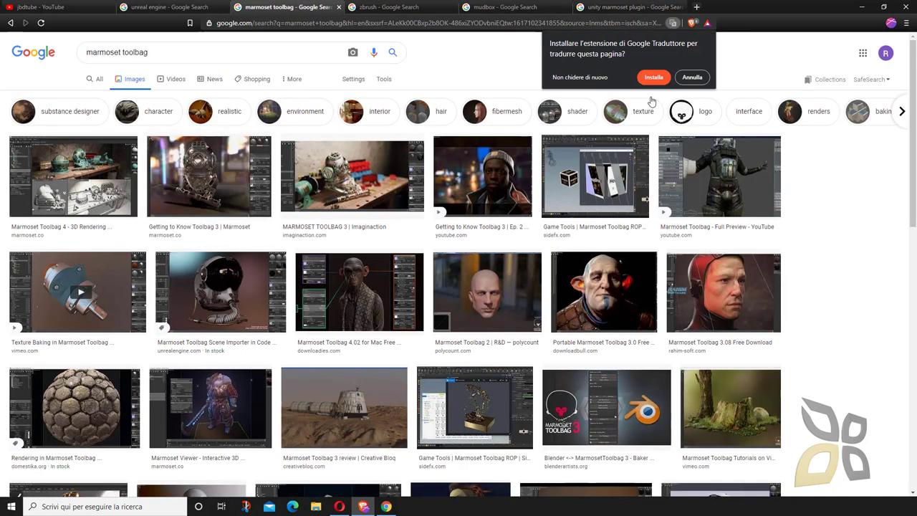
left_click(692, 77)
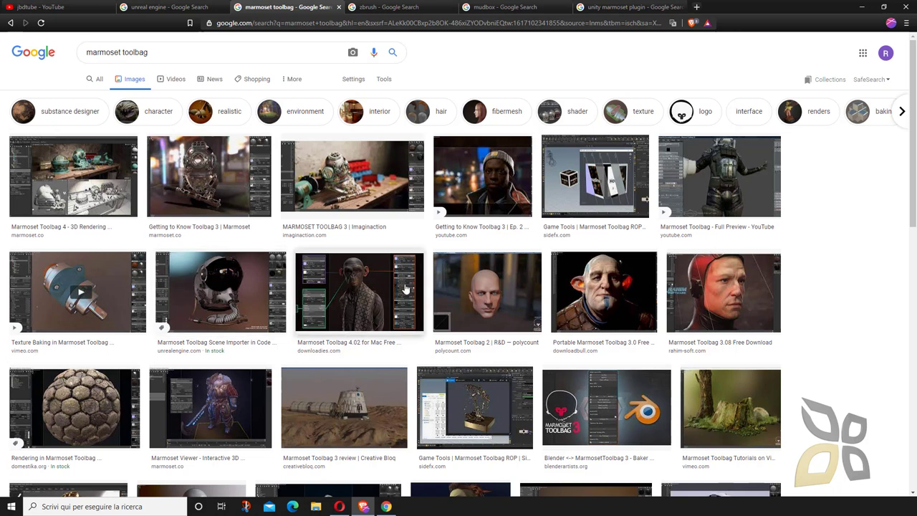
left_click(612, 307)
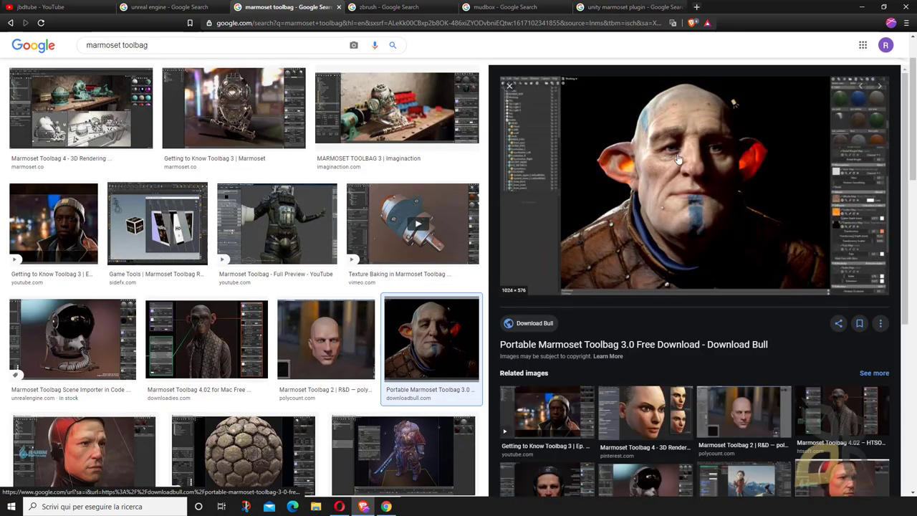
left_click(416, 118)
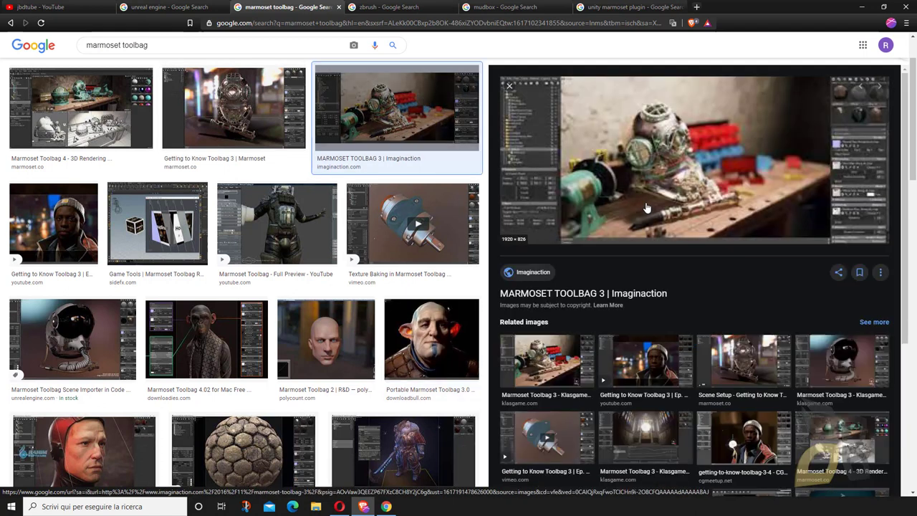
Preview further marmoset toolbag images, including the red-hooded head, pilot helmet, Yoda, head-and-hair shaders and Humanzee character.
scroll(387, 322, "down", 2)
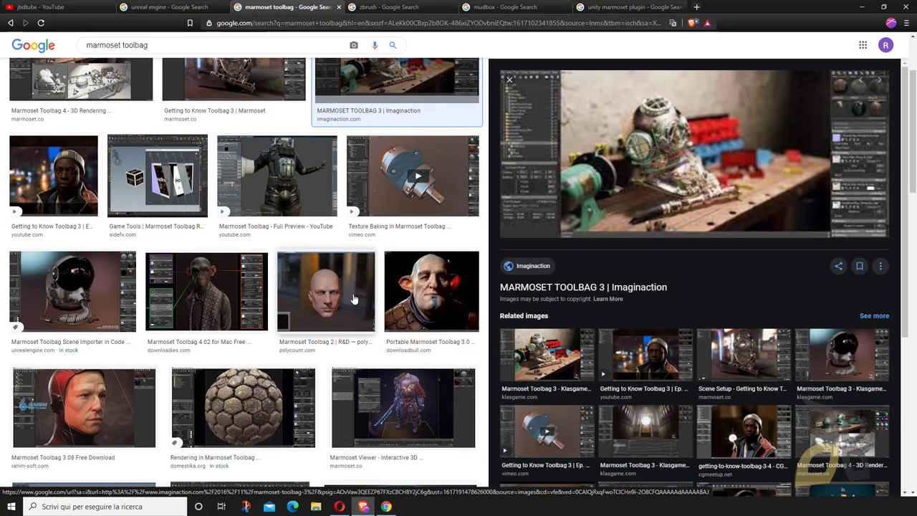
left_click(73, 315)
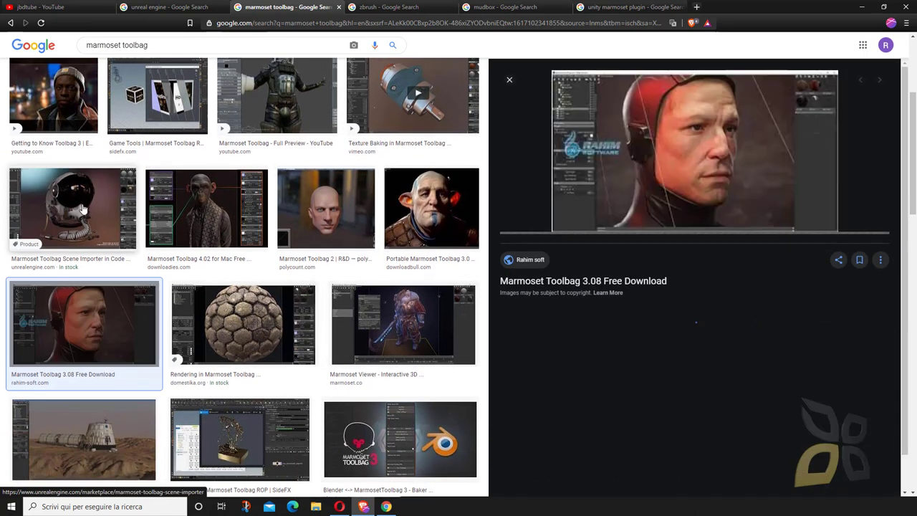
left_click(72, 208)
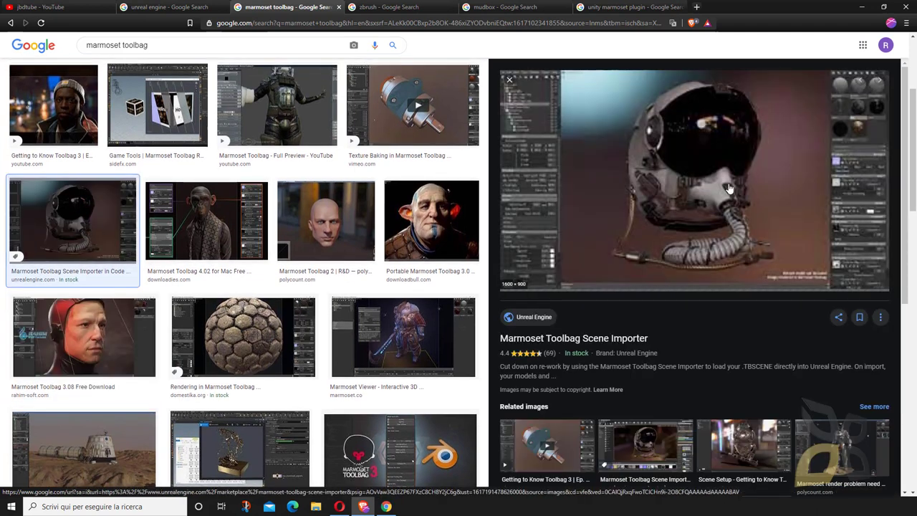
scroll(401, 244, "down", 5)
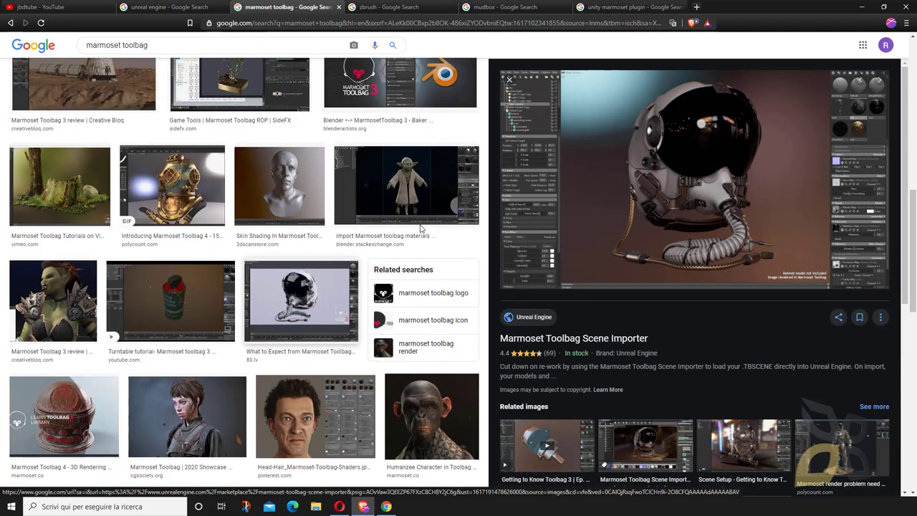
left_click(421, 227)
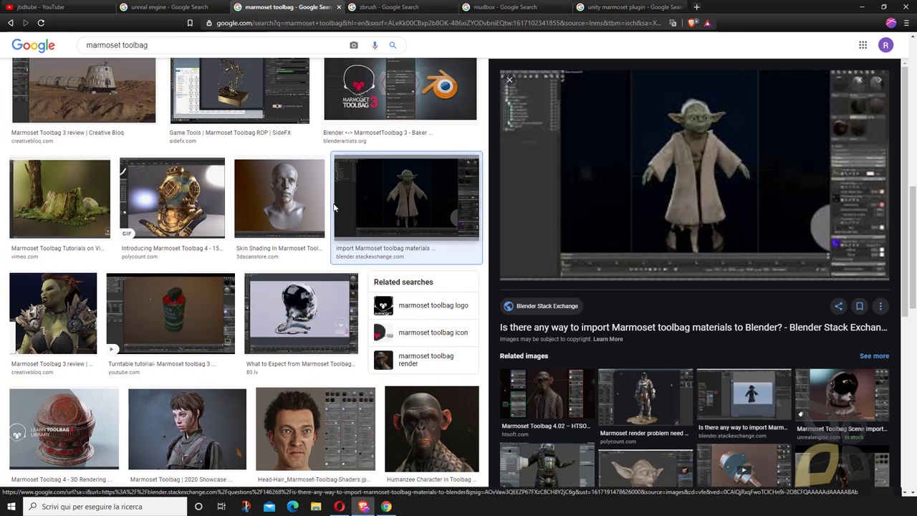
scroll(240, 185, "down", 1)
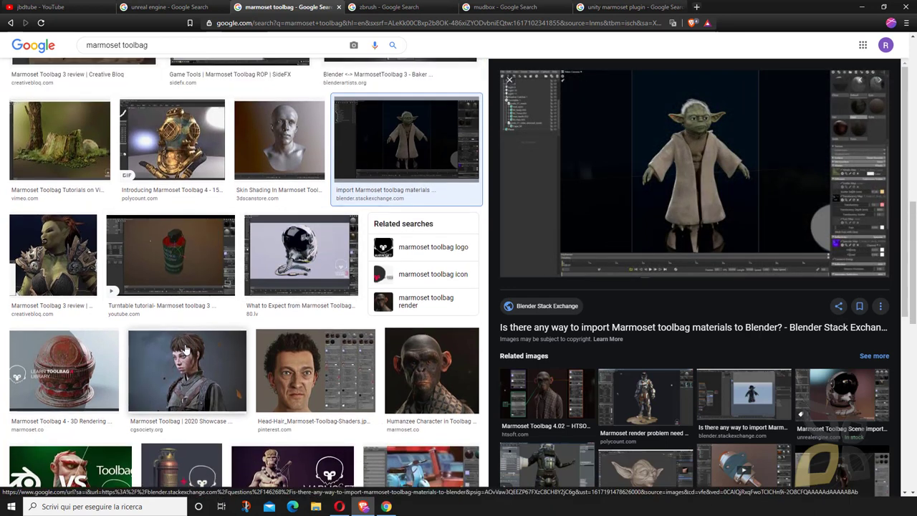
scroll(182, 331, "down", 1)
left_click(315, 251)
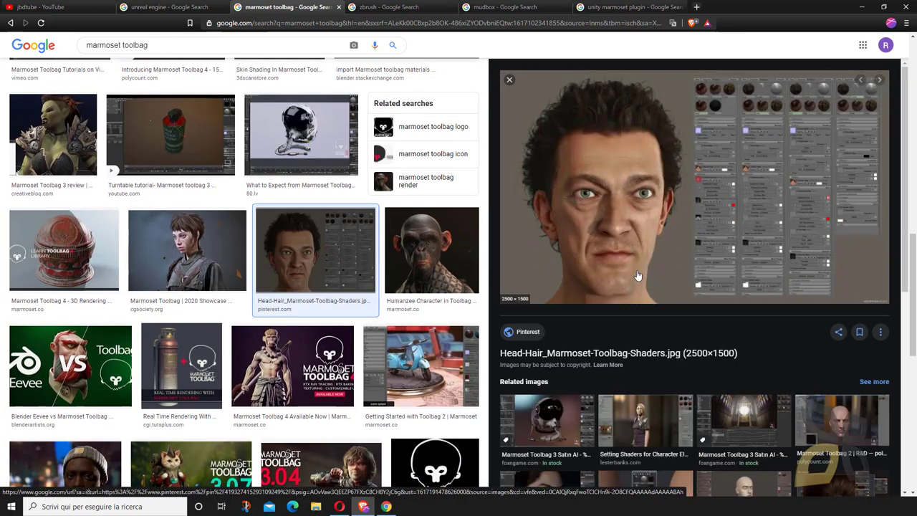
left_click(413, 262)
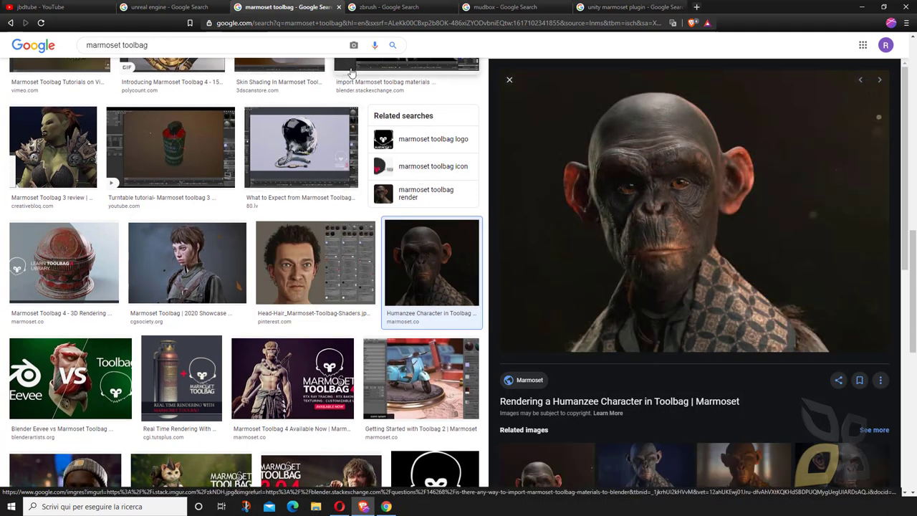
Browse the Google image results for mudbox.
left_click(503, 16)
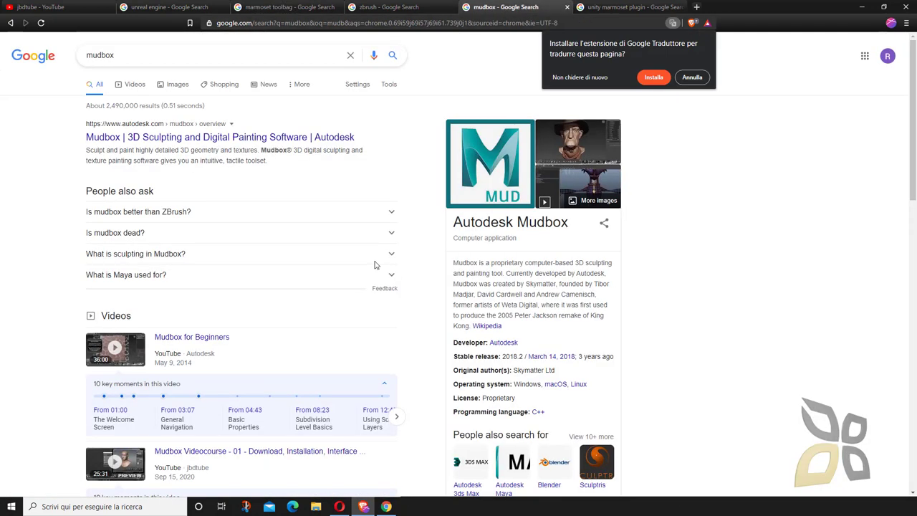
left_click(693, 212)
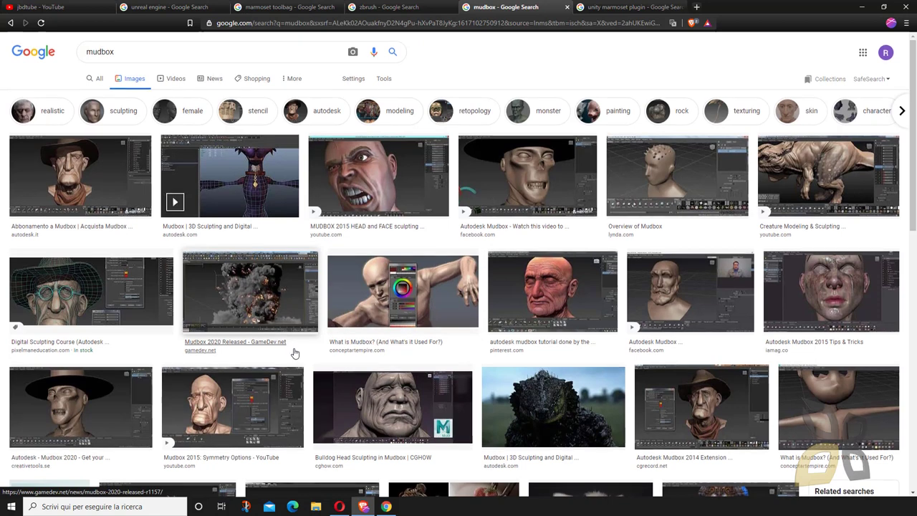
scroll(316, 344, "down", 3)
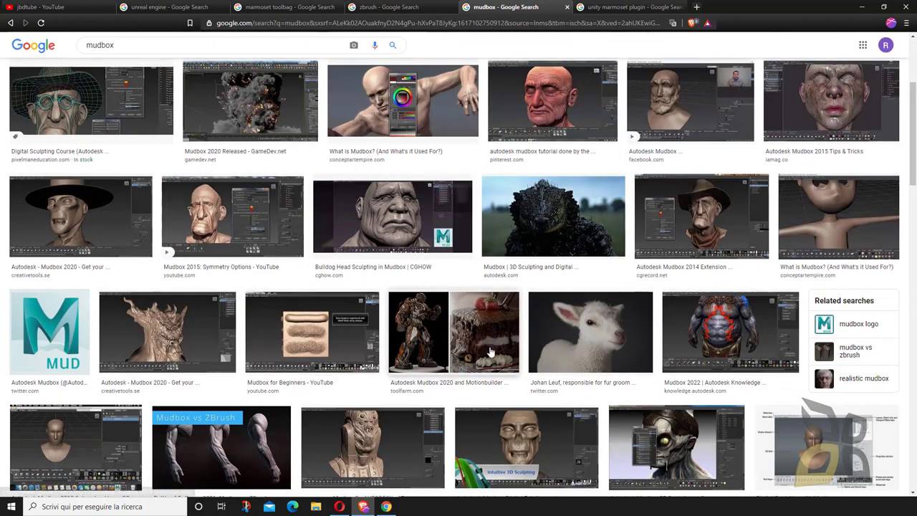
scroll(410, 356, "down", 5)
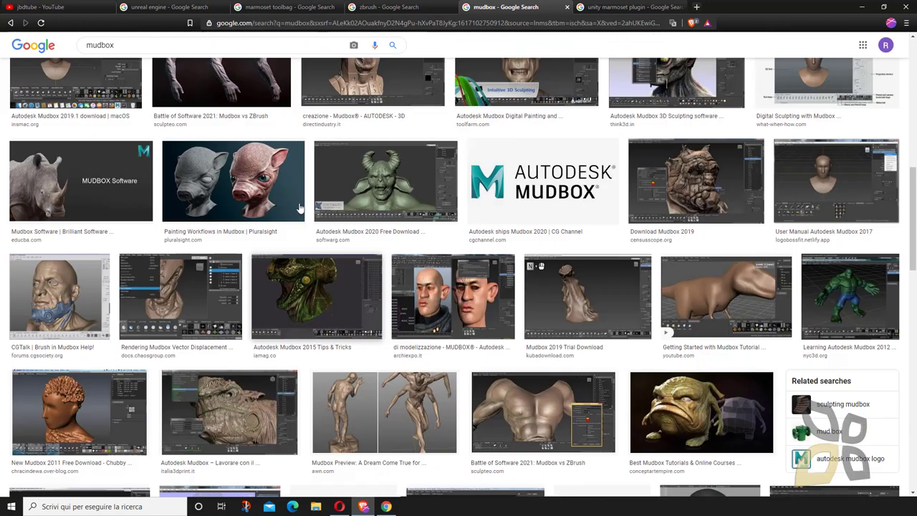
Open the jbdtube YouTube channel page, dismiss the translation extension offer, and search the channel for armorpaint.
left_click(84, 7)
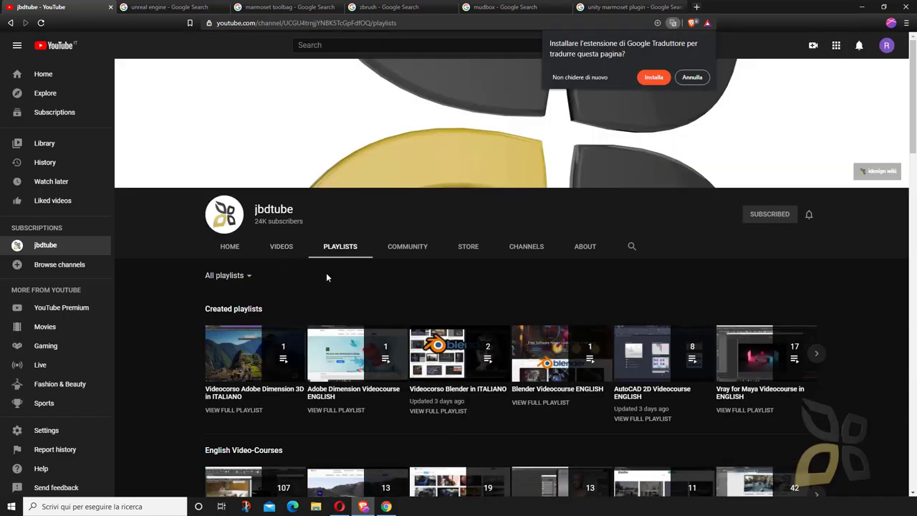
left_click(698, 80)
scroll(352, 293, "down", 1)
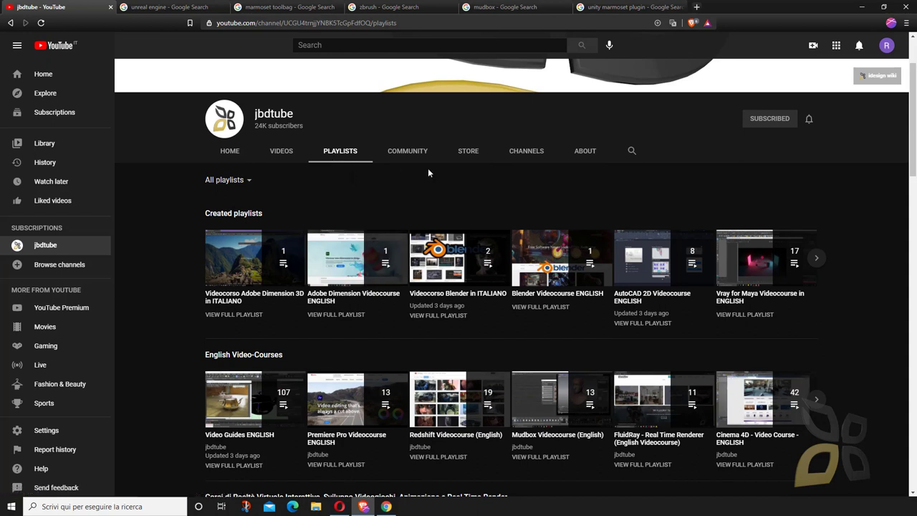
left_click(631, 151)
type("armorpaint")
key("Return")
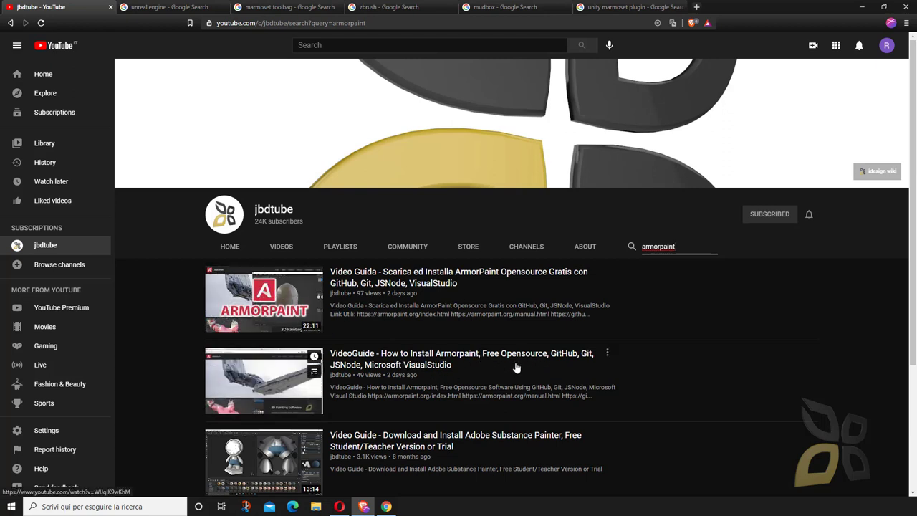
Browse the jbdtube channel's playlists, including more of the English Video-Courses row.
left_click(326, 247)
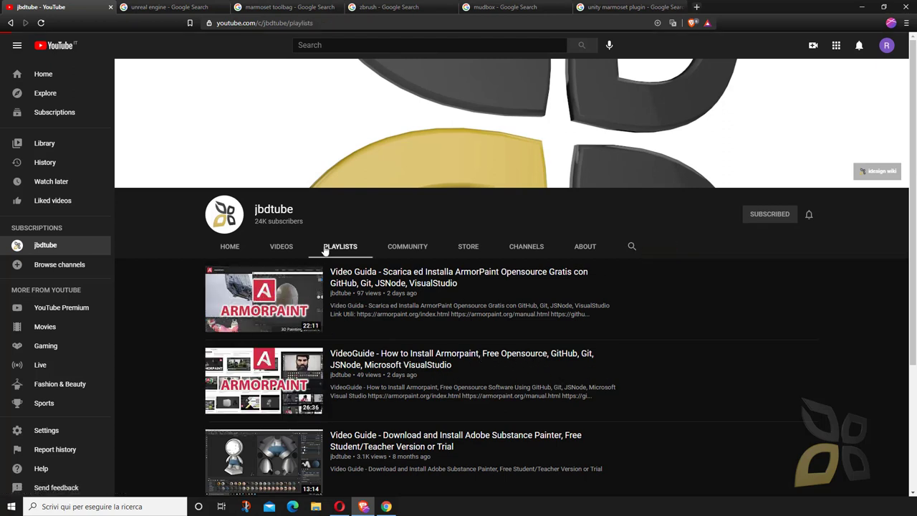
scroll(450, 305, "down", 3)
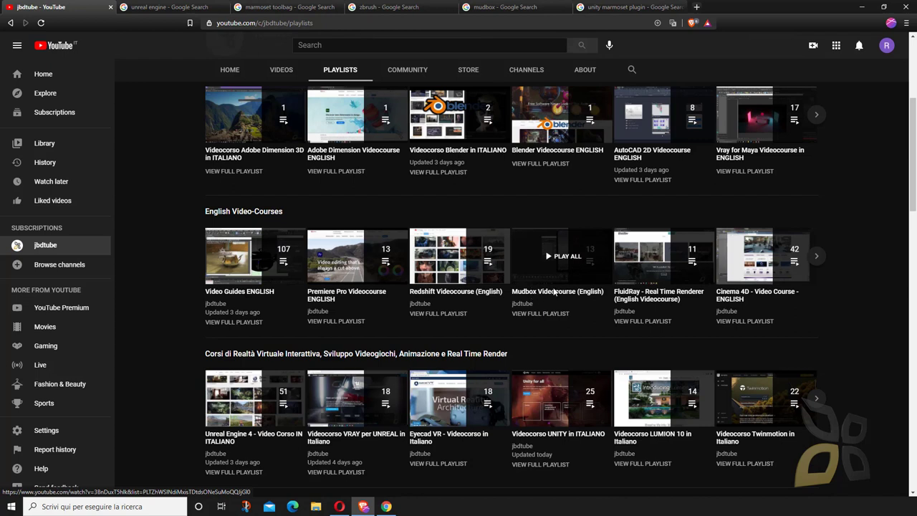
left_click(816, 256)
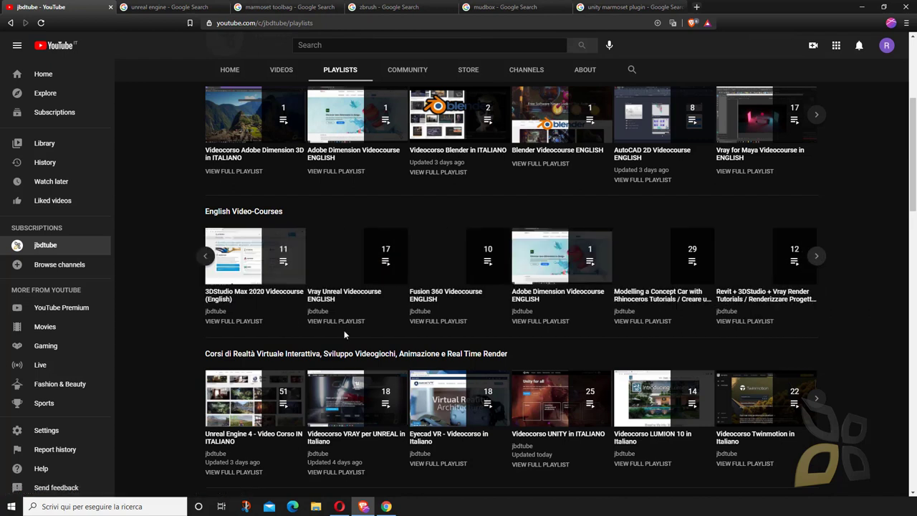
scroll(432, 324, "up", 5)
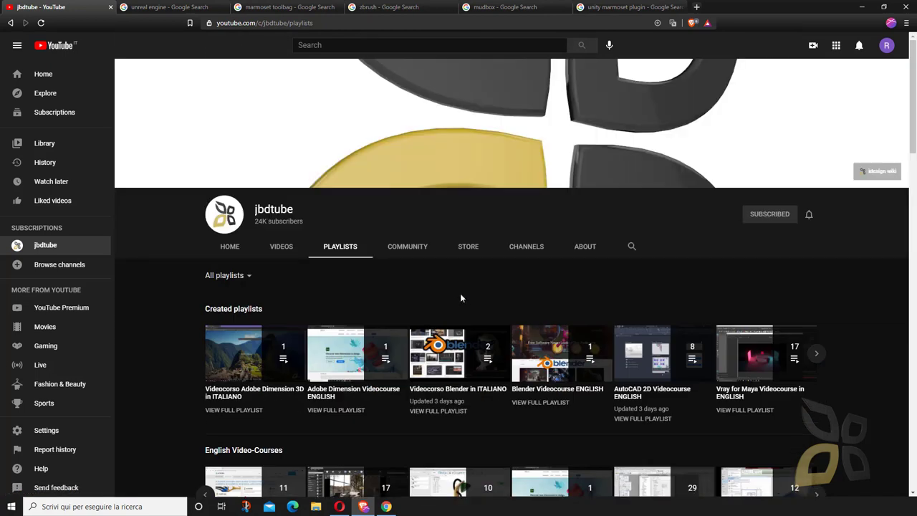
Return to Marmoset Toolbag and review which interface windows can be shown or hidden.
left_click(860, 7)
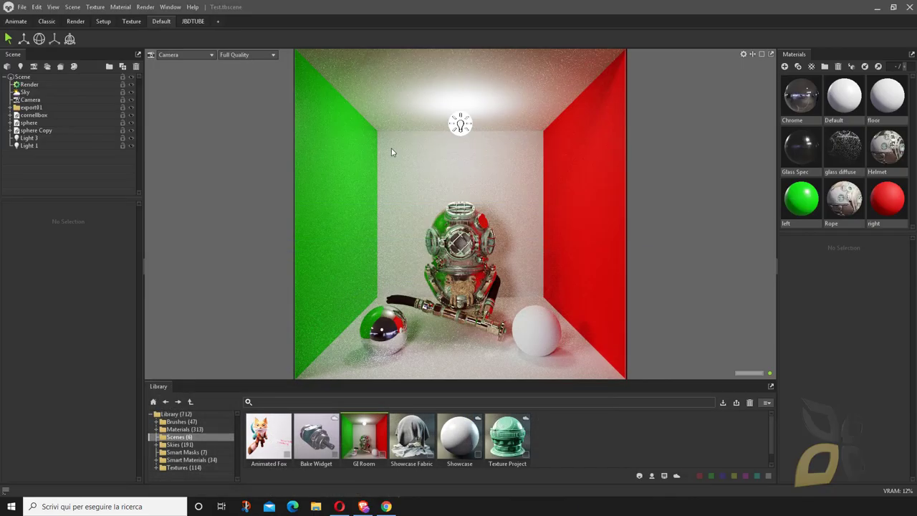
left_click(170, 8)
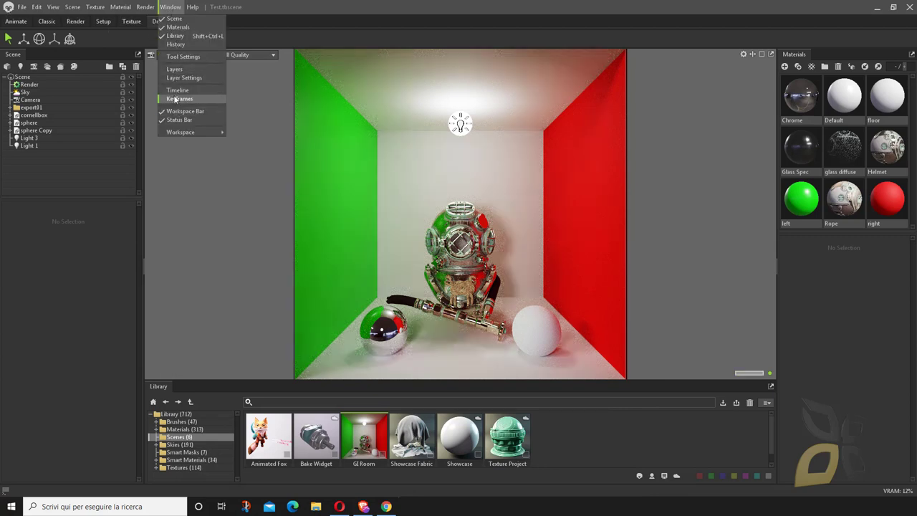
left_click(246, 39)
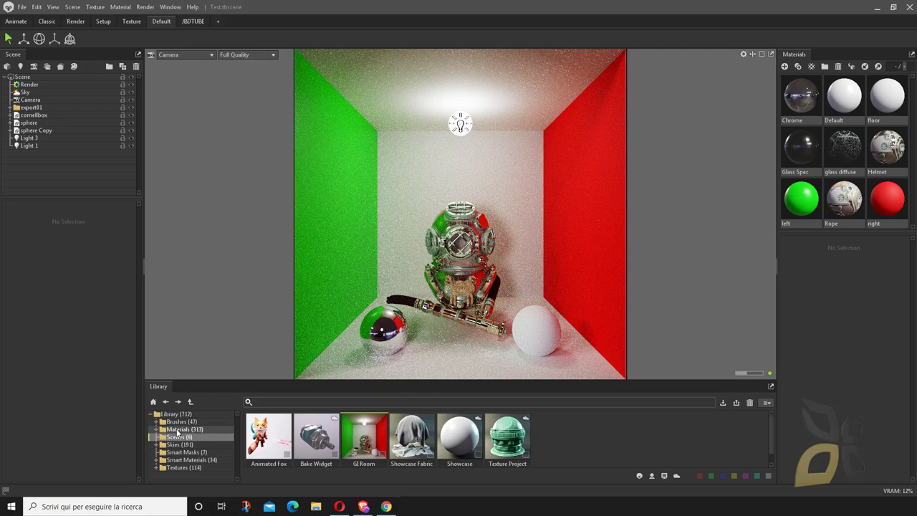
Open the Animated Fox scene from the library's Scenes category without saving the current scene.
left_click(172, 452)
left_click(175, 437)
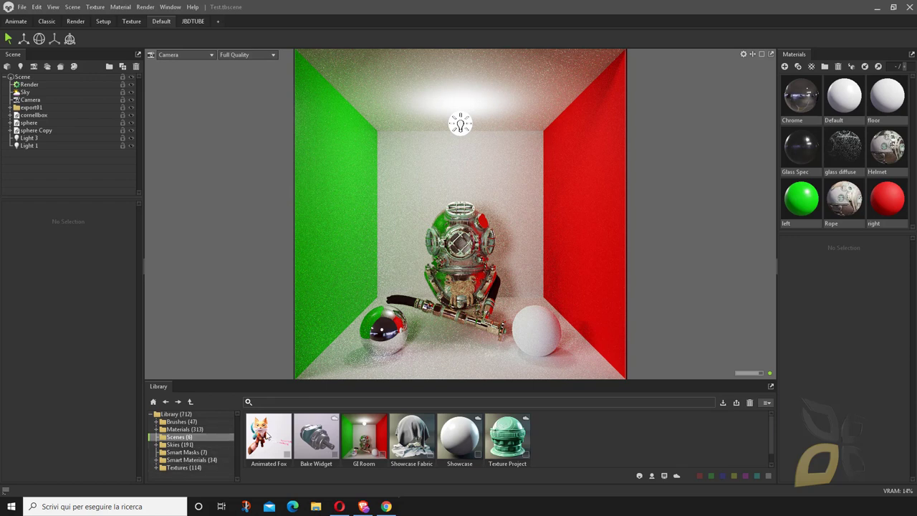
double_click(266, 438)
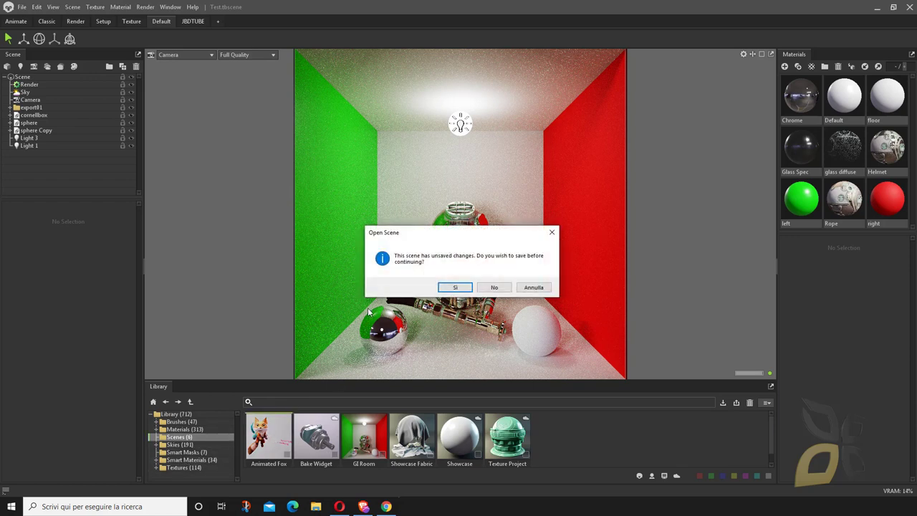
left_click(493, 289)
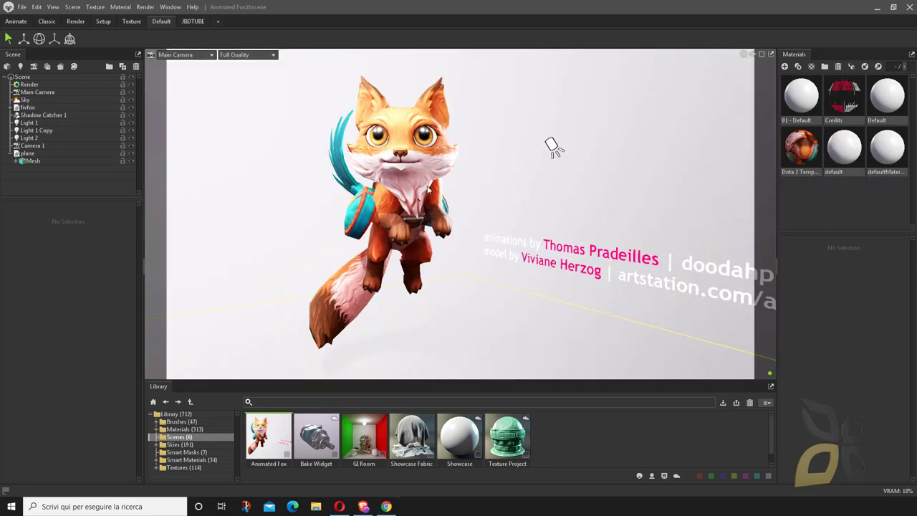
Start saving the scene under a new name and create an AnimatedFox folder inside the Marmoset folder.
left_click(22, 7)
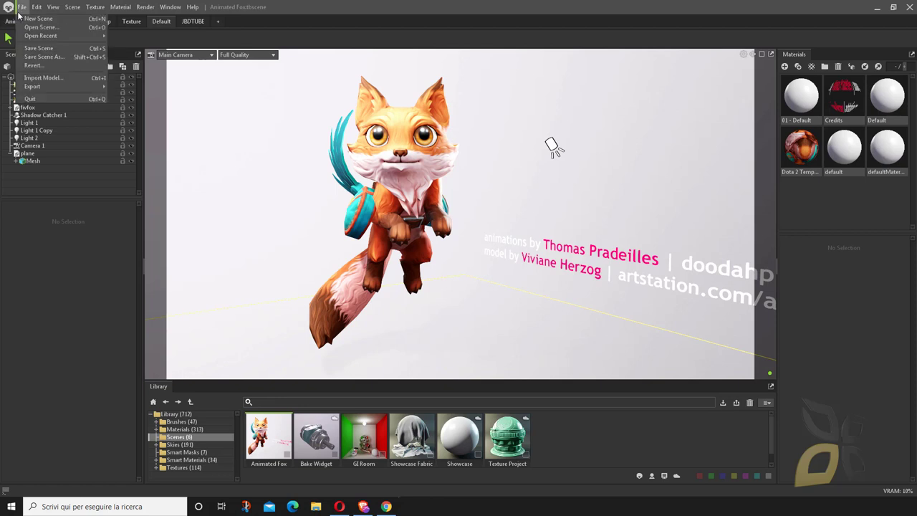
left_click(37, 57)
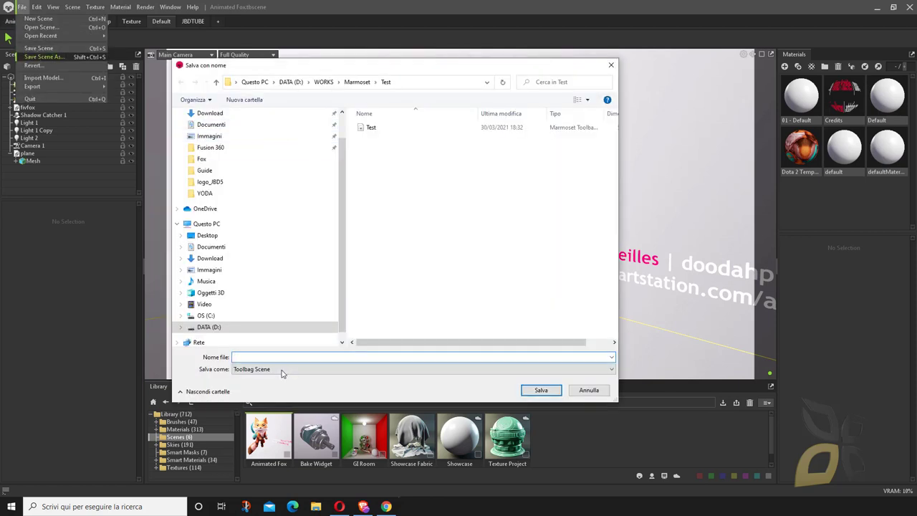
left_click(281, 370)
left_click(262, 377)
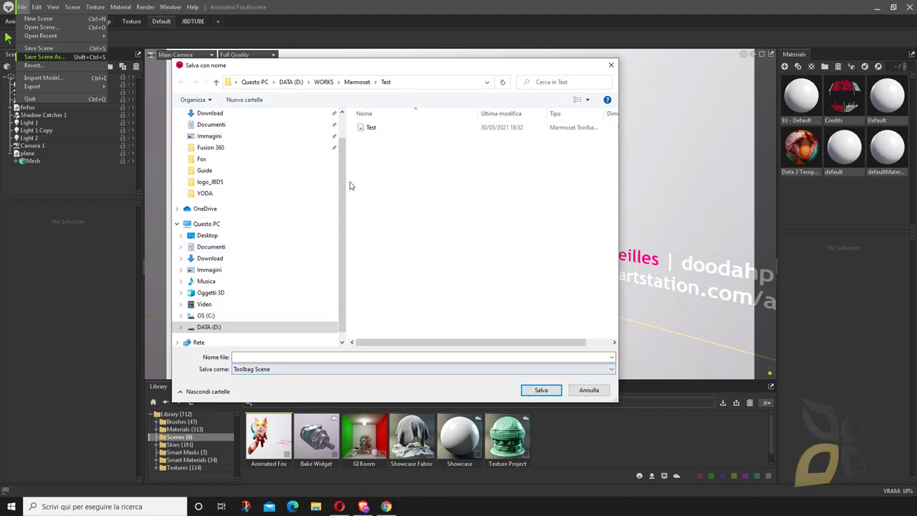
left_click(356, 81)
right_click(400, 210)
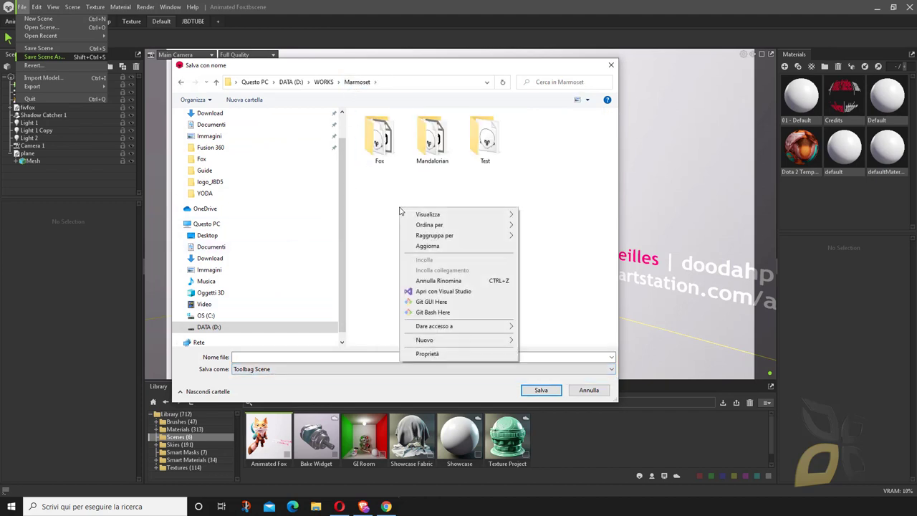
mouse_move(459, 344)
left_click(564, 343)
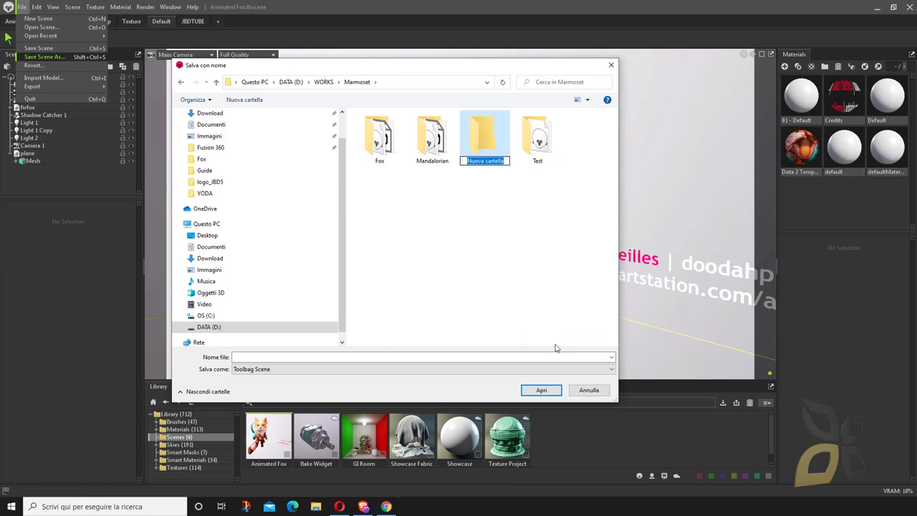
type("Animated Fox")
key("Return")
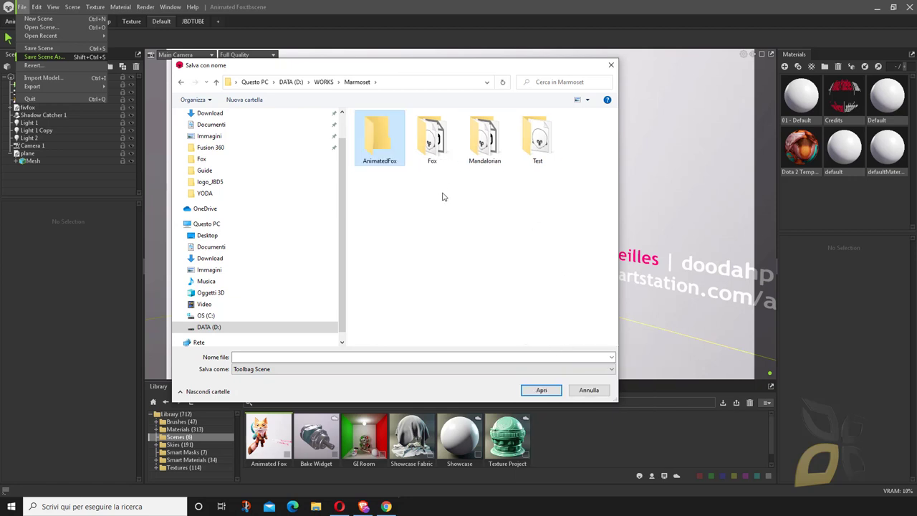
Save the scene as AnimFox inside the AnimatedFox folder.
double_click(379, 137)
left_click(264, 356)
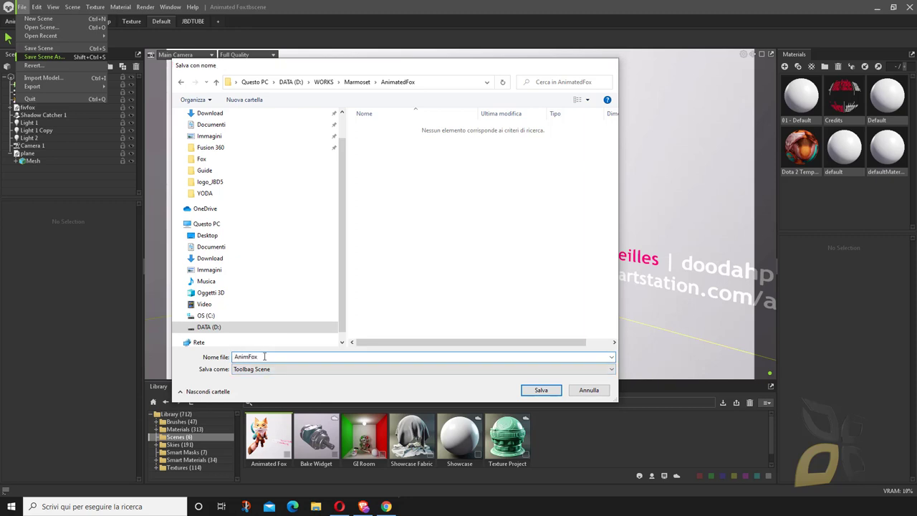
key("Return")
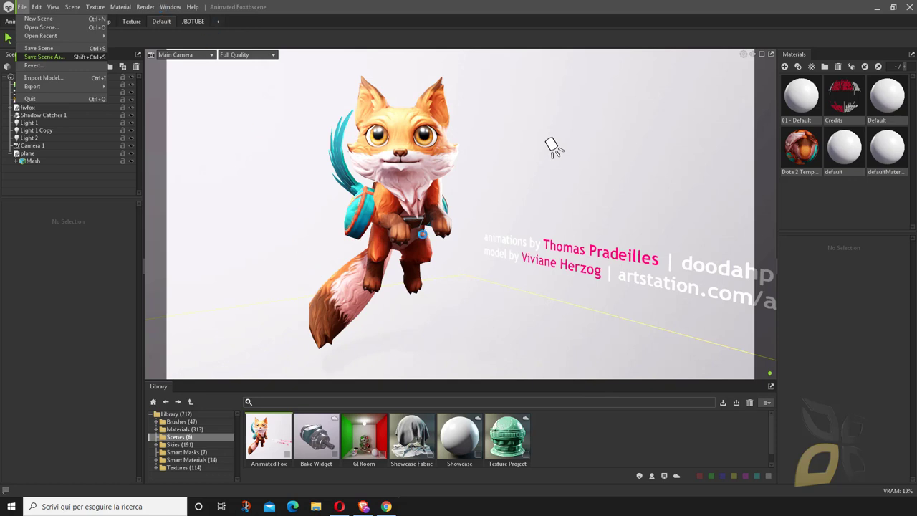
Show the timeline, play and pause the fox animation, and close the timeline.
left_click(170, 7)
left_click(179, 90)
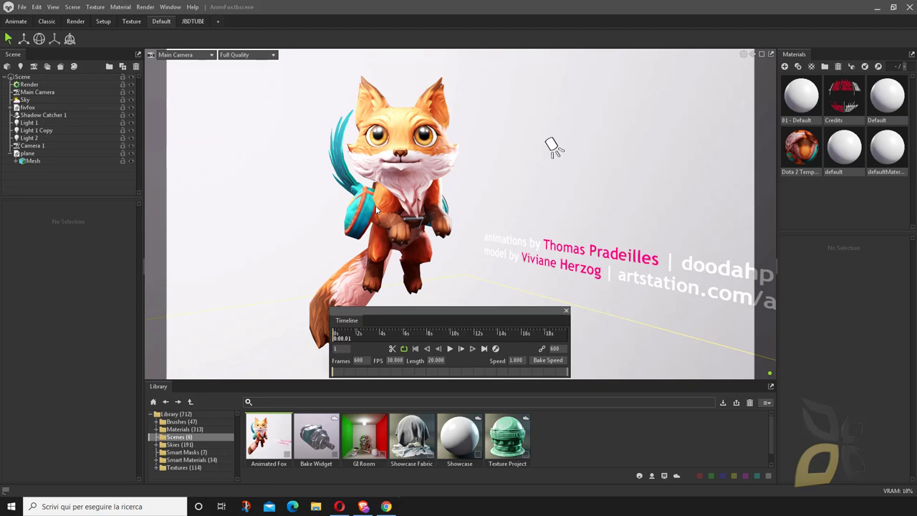
left_click(449, 349)
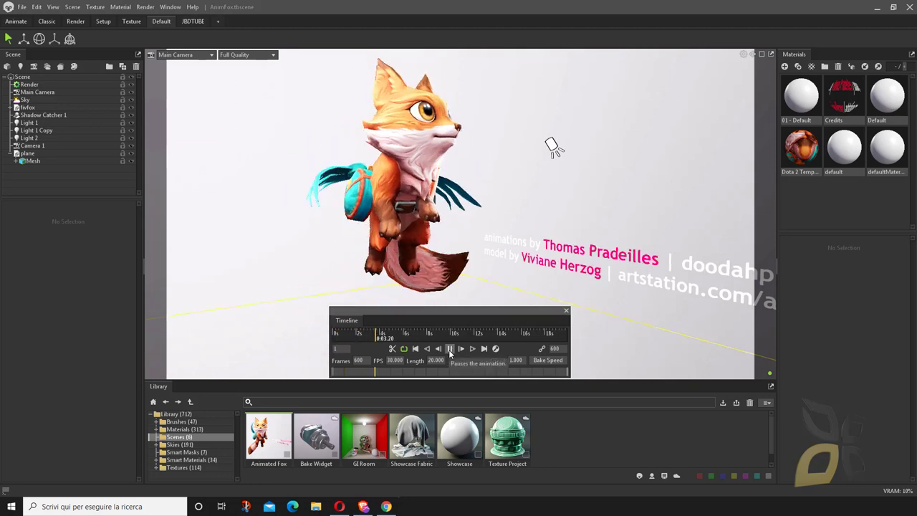
left_click(449, 348)
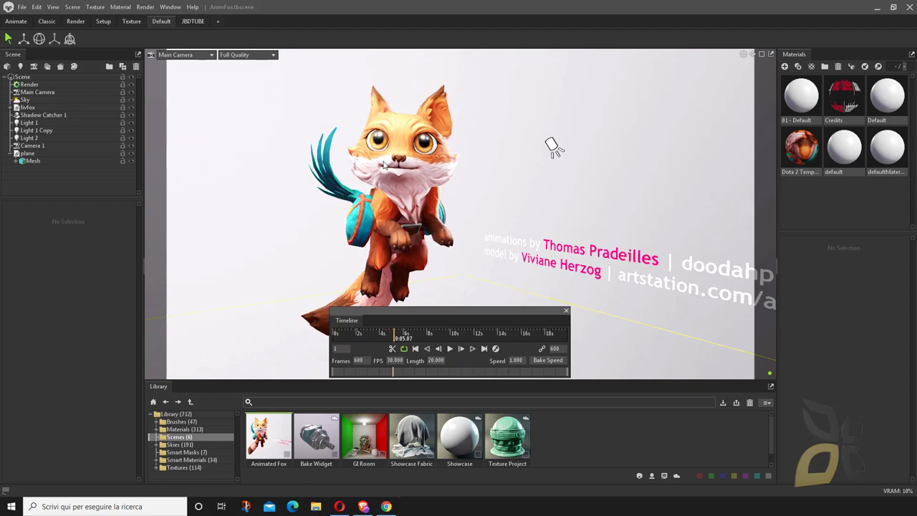
left_click(565, 313)
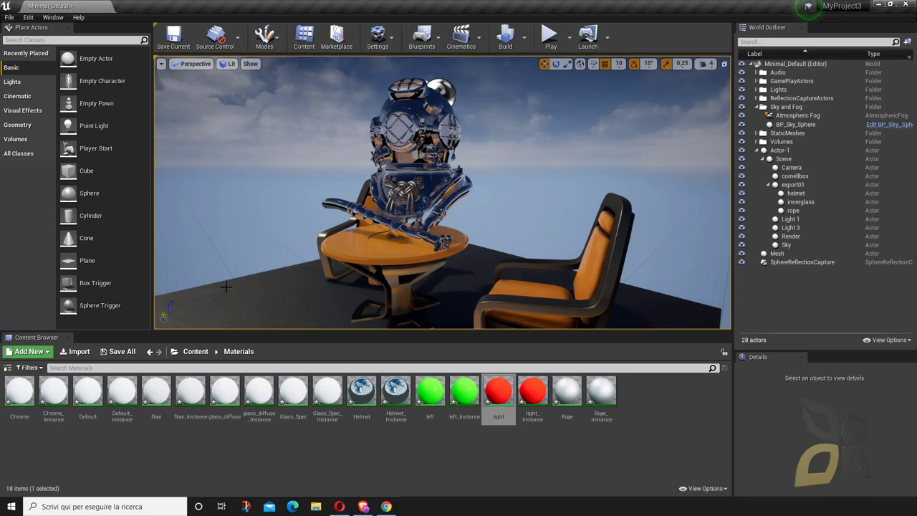
Open the Epic Games Launcher and search the Unreal Engine Marketplace for marmoset.
left_click(11, 506)
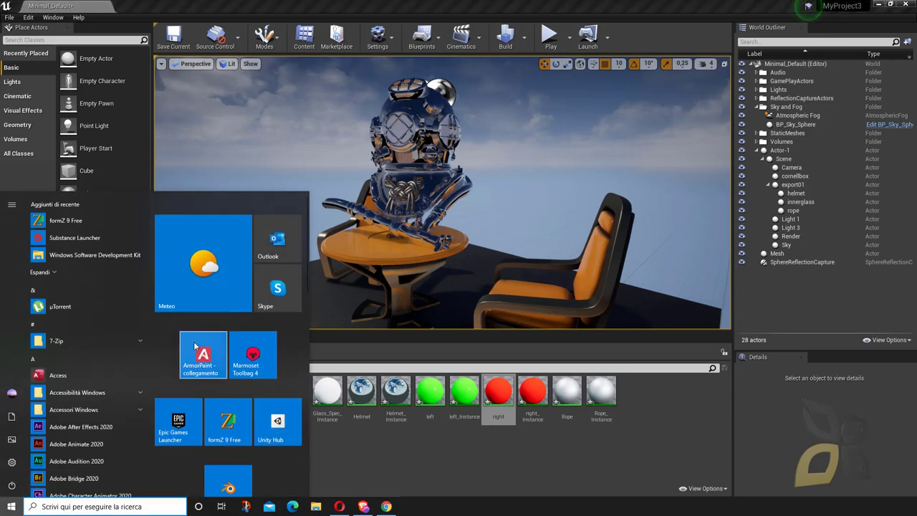
left_click(194, 346)
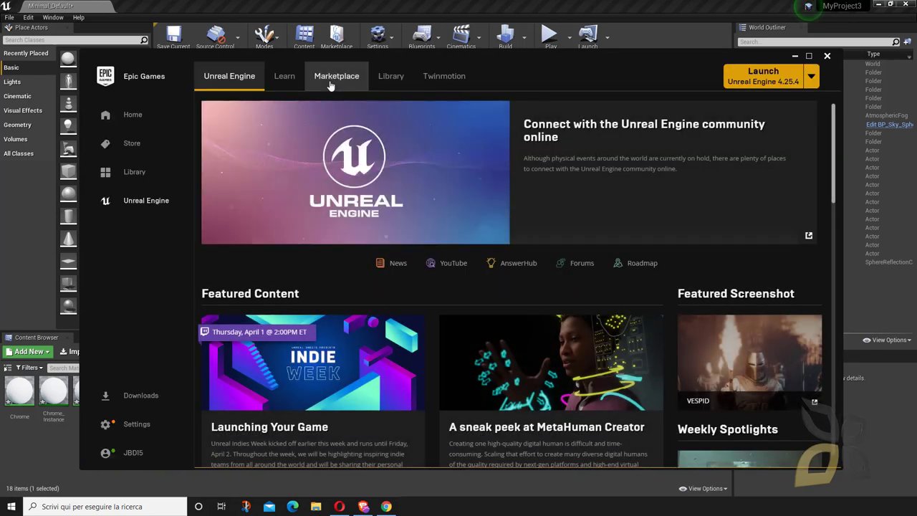
left_click(330, 86)
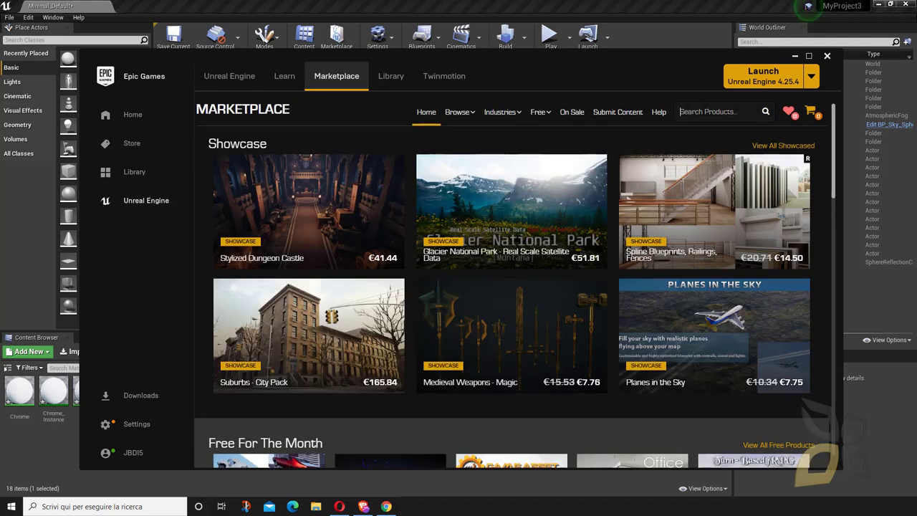
type("marmoset")
key("Return")
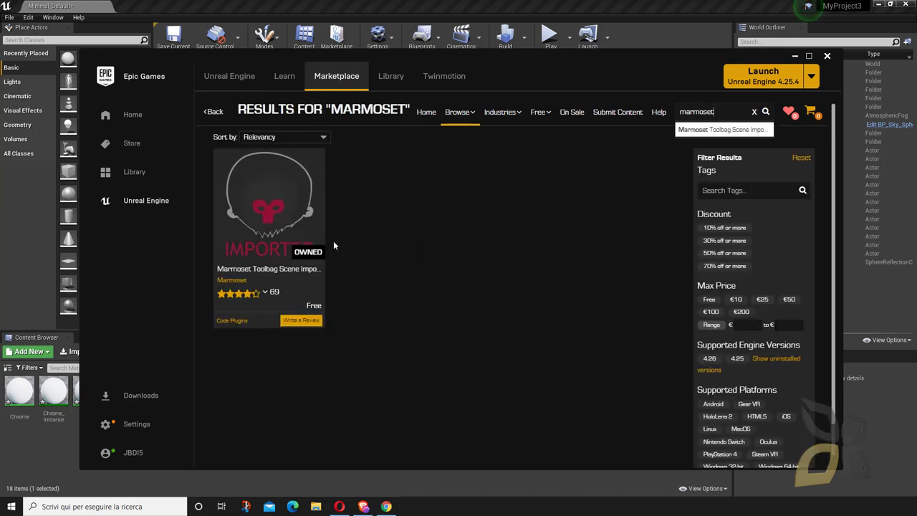
Open the Marmoset Toolbag Scene Importer page and try to install the plugin to the engine.
mouse_move(309, 256)
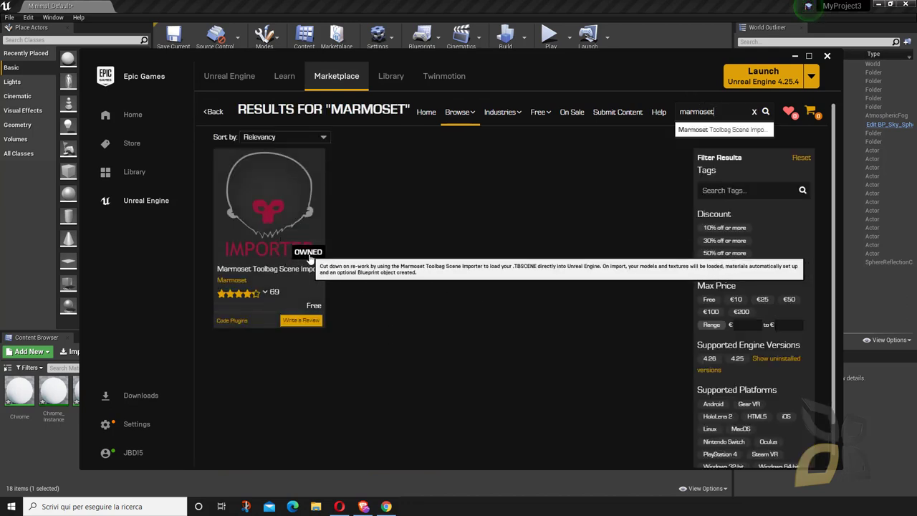
left_click(274, 242)
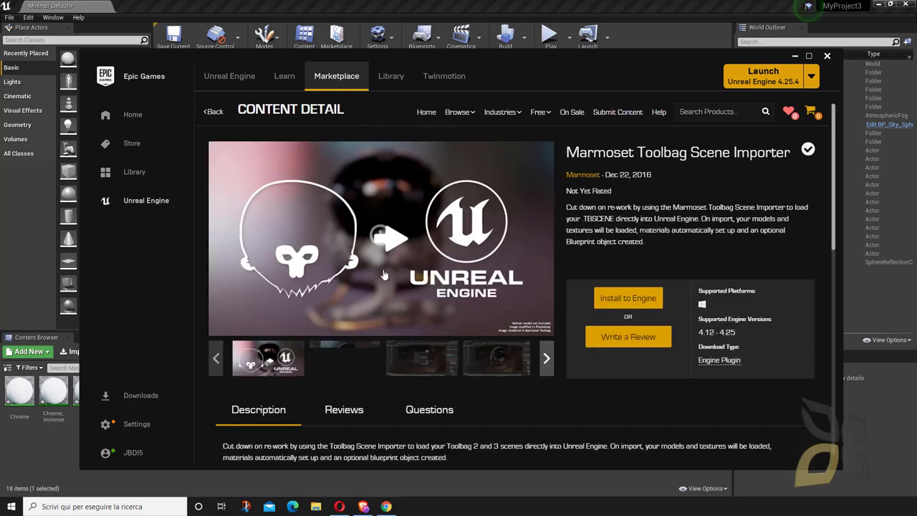
left_click(628, 298)
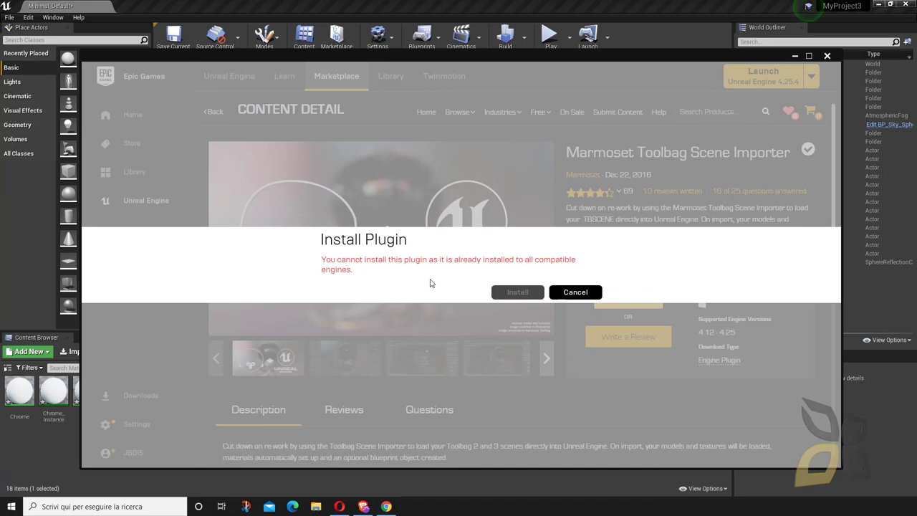
left_click(574, 292)
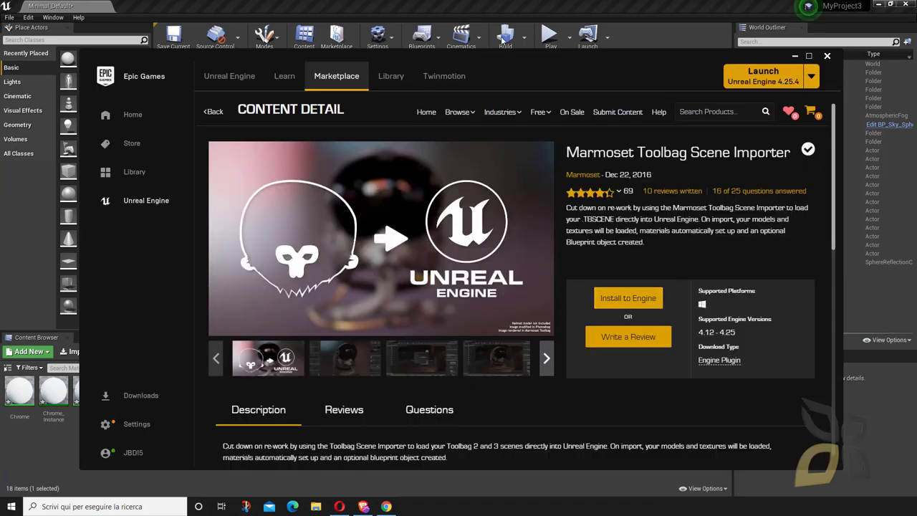
Maximize the launcher and examine the Scene Importer plugin's reviews, description and preview images.
double_click(580, 57)
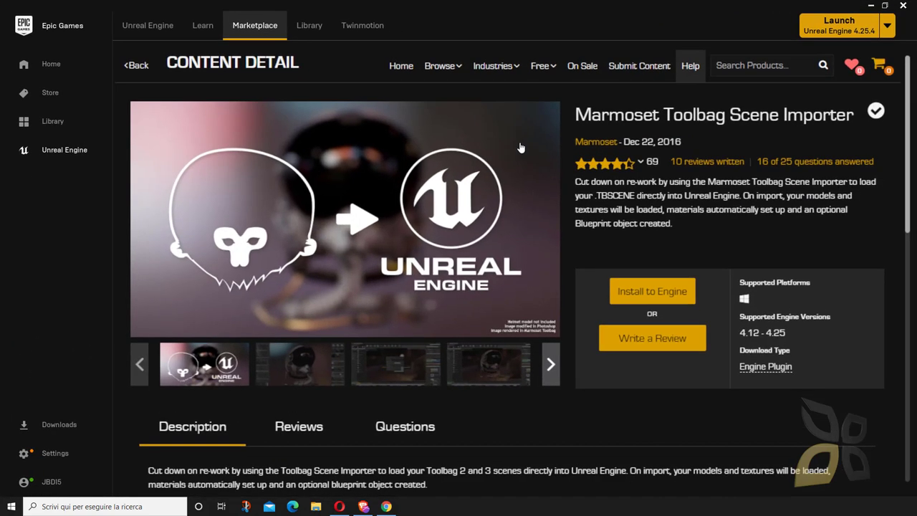
left_click(298, 375)
scroll(288, 267, "down", 3)
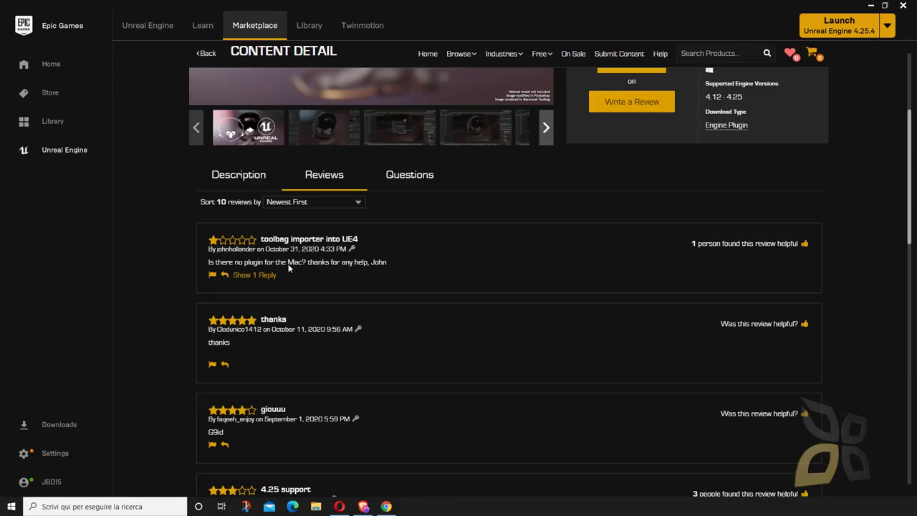
scroll(289, 267, "up", 3)
left_click(240, 317)
left_click(333, 277)
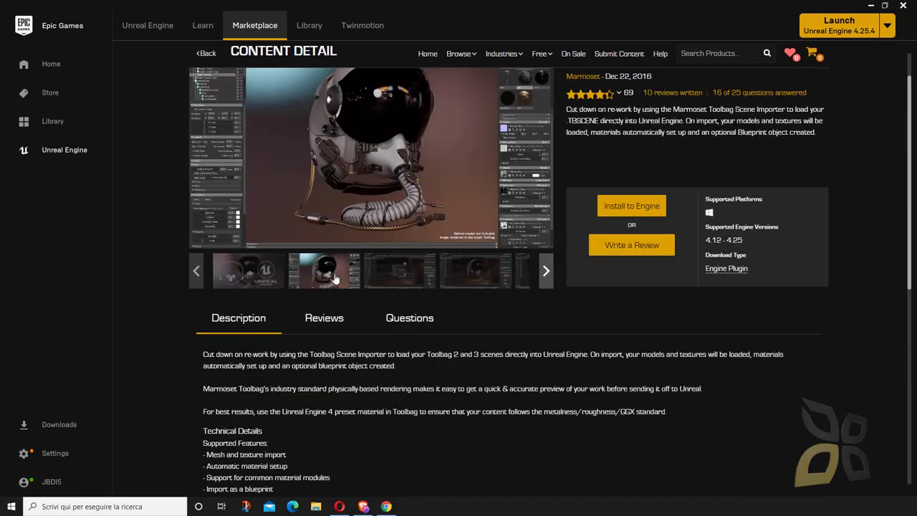
left_click(395, 272)
left_click(475, 271)
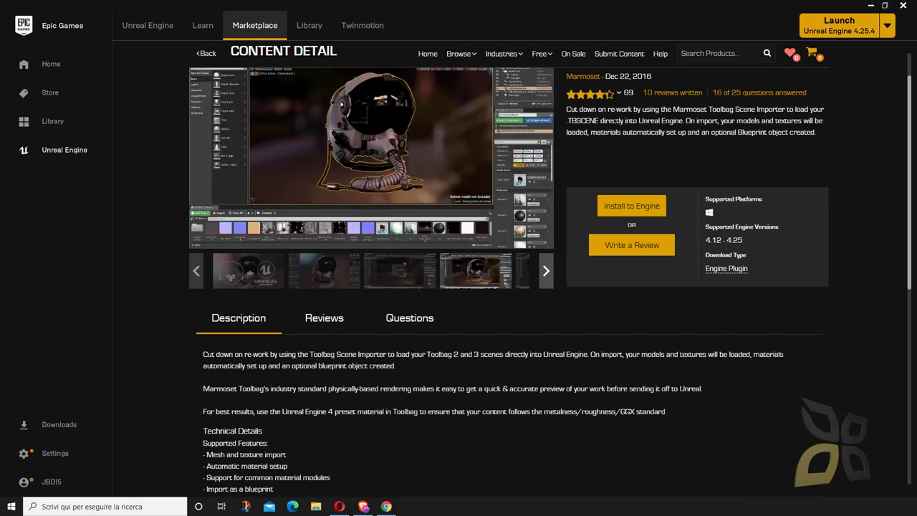
scroll(397, 365, "up", 1)
left_click(546, 318)
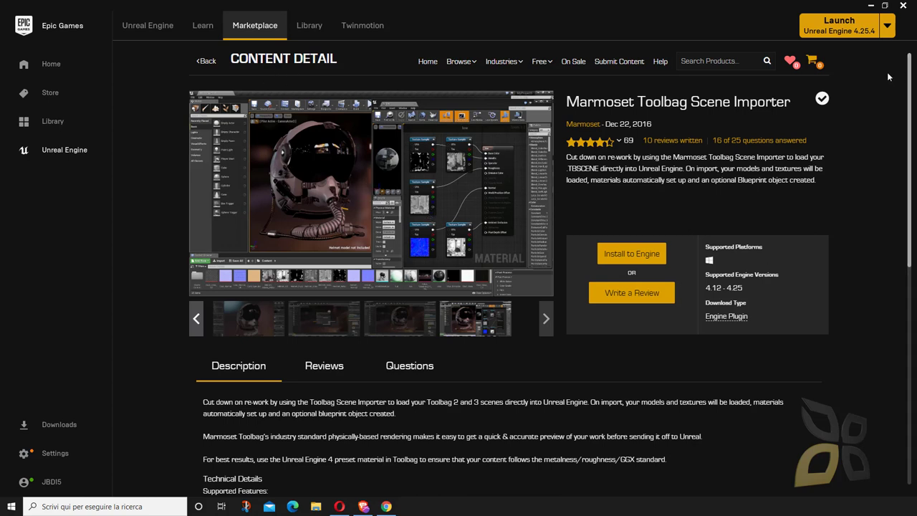
Choose Unreal Engine 4.25.4 as the launch version and open the launcher's Unreal Engine overview page.
left_click(887, 26)
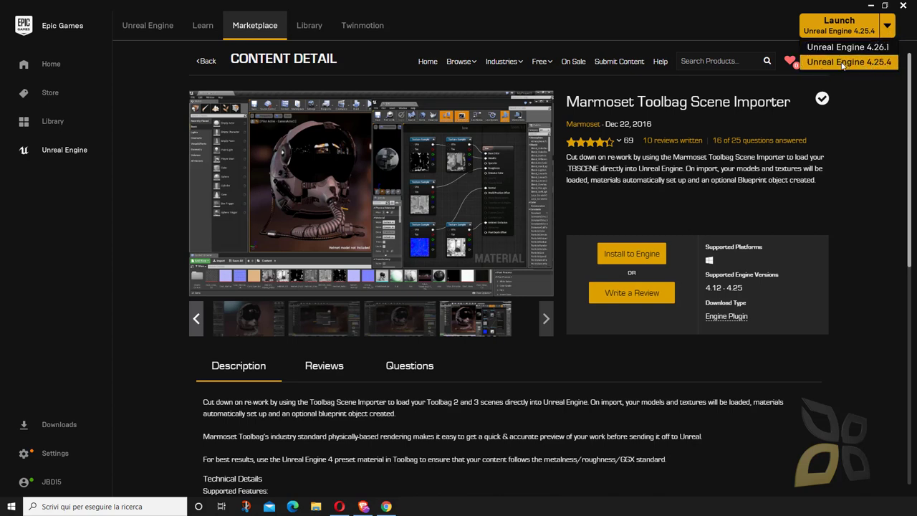
left_click(843, 63)
left_click(132, 38)
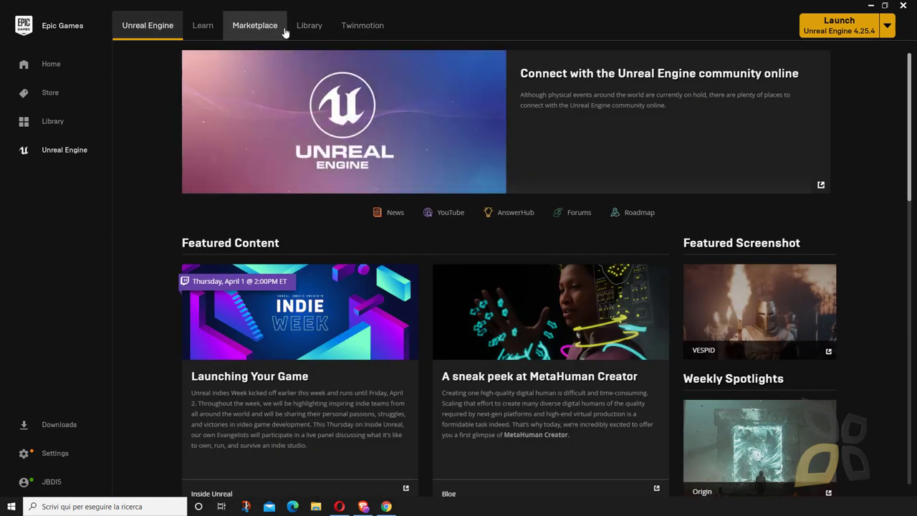
Open the launcher's Library and try adding another engine version slot.
left_click(307, 27)
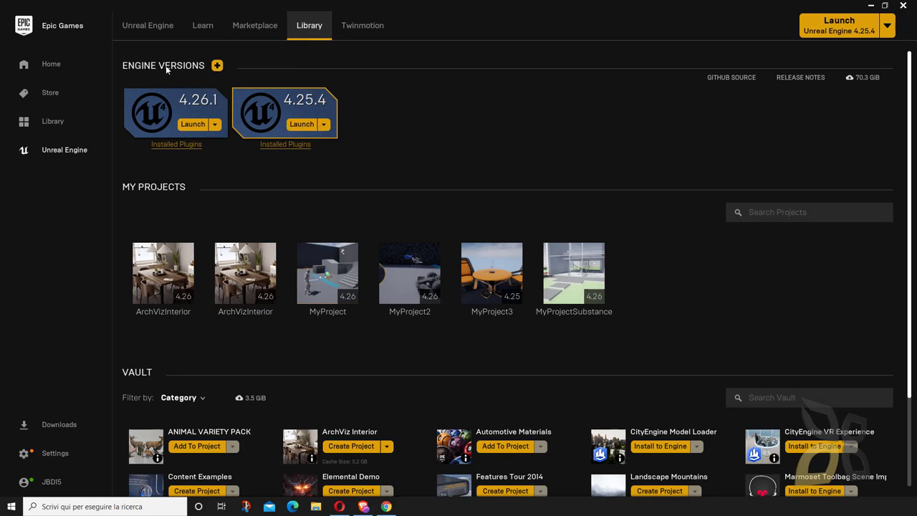
left_click(217, 66)
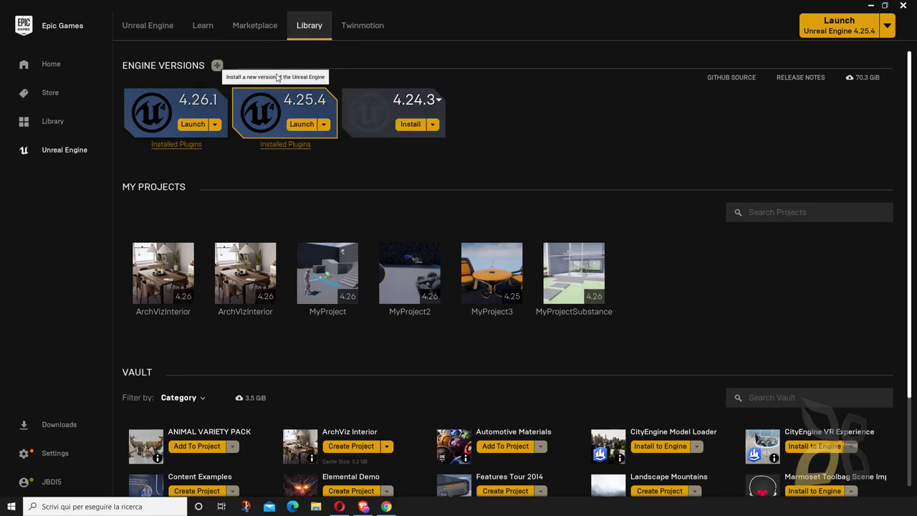
left_click(348, 97)
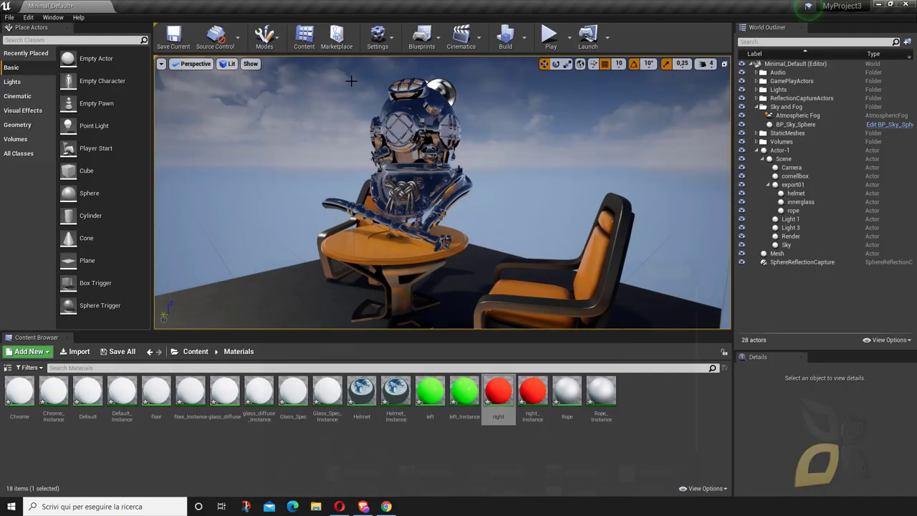
Return to the MyProject3 level in the Unreal Editor, look around the helmet on the table, and show the root Content folder.
left_click(871, 5)
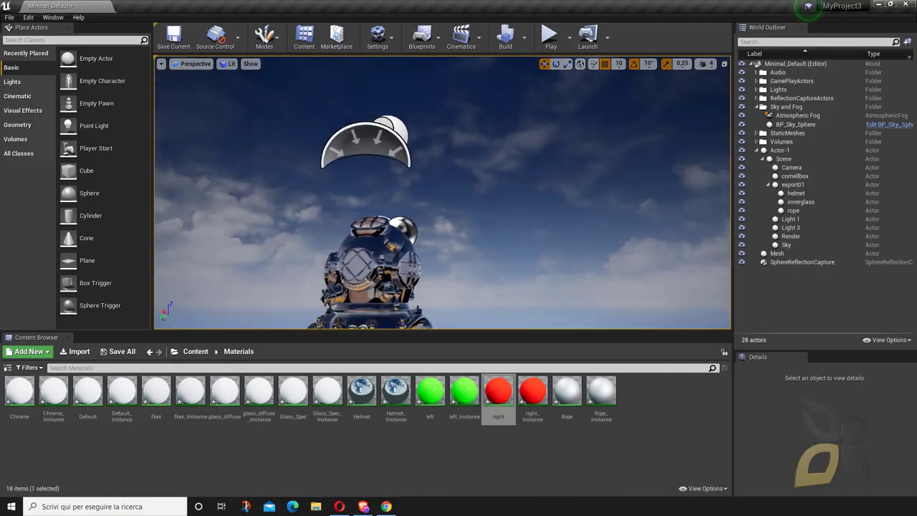
left_click(389, 188)
mouse_move(350, 212)
right_mouse_down()
mouse_move(337, 215)
mouse_move(358, 208)
mouse_move(349, 213)
right_mouse_up()
left_click(233, 233)
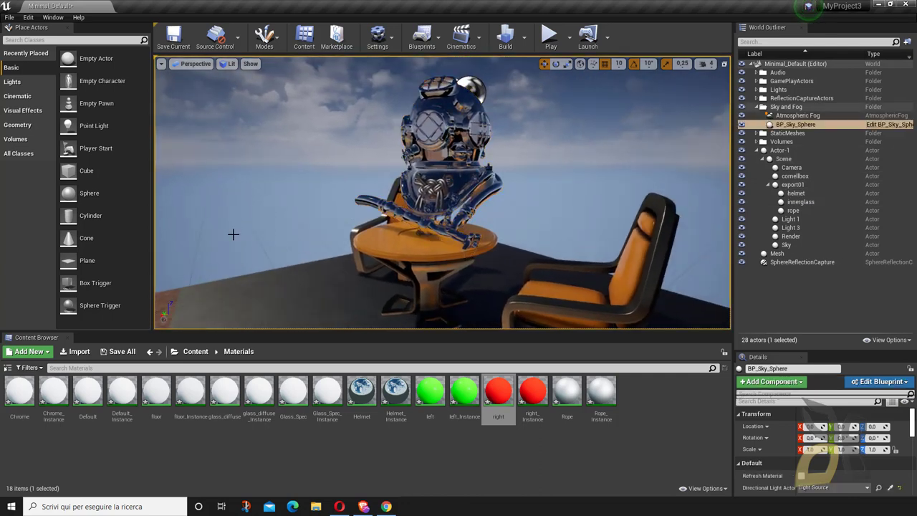
right_click_drag(233, 234, 265, 252)
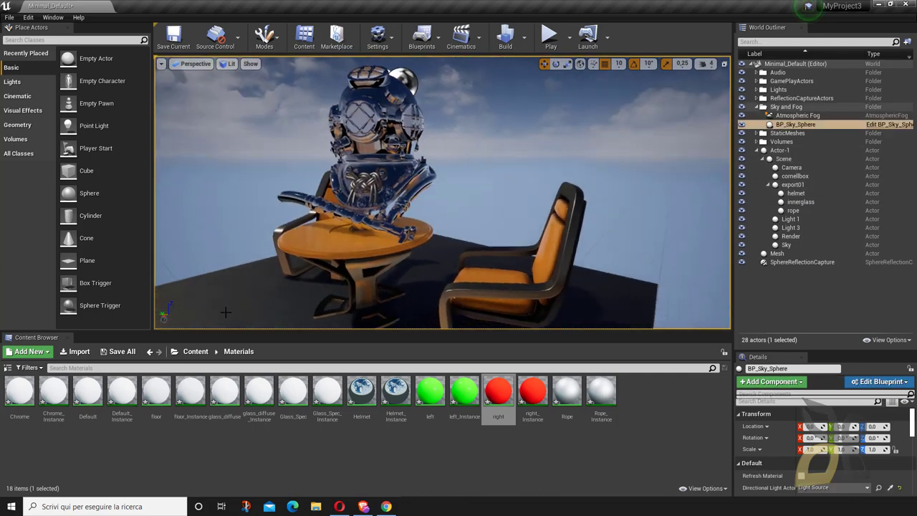
left_click(196, 351)
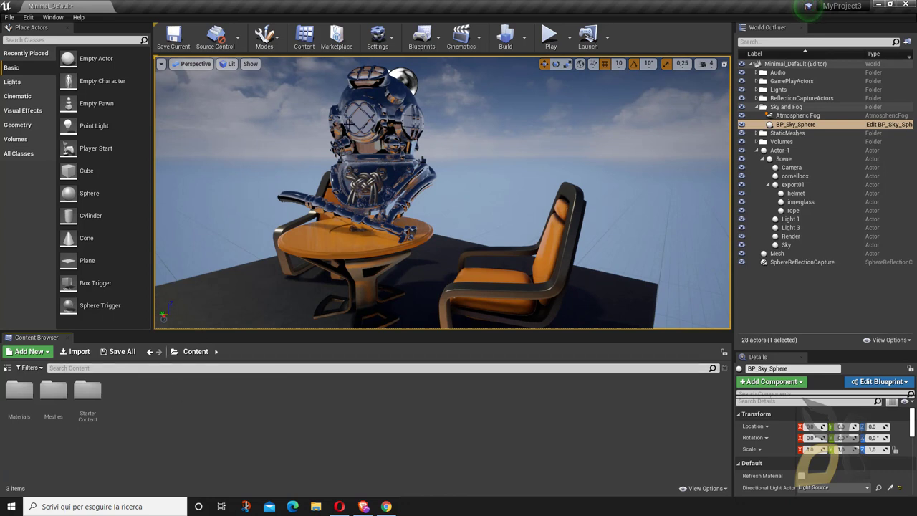
right_click_drag(349, 124, 404, 131)
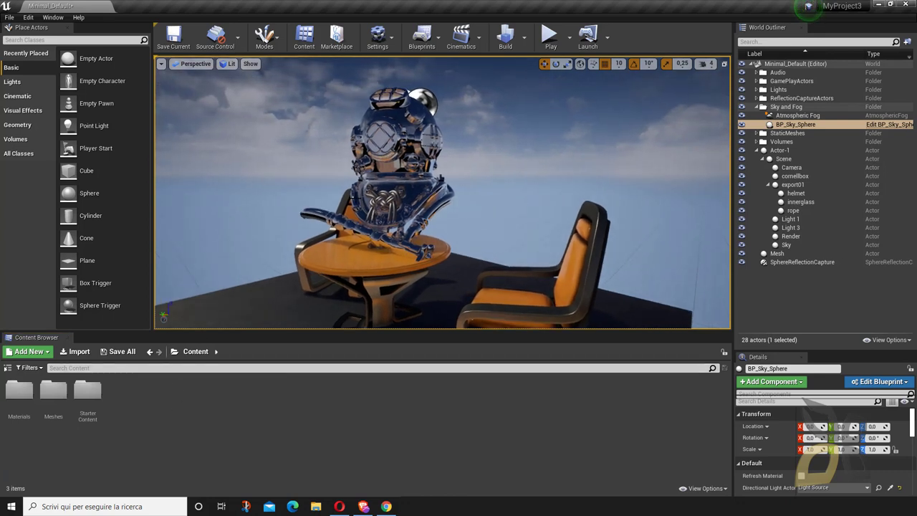
Try to install the Marmoset Toolbag Scene Importer to the engine from the launcher's vault, cancel, and return to the Unreal Editor.
right_click_drag(407, 205, 380, 206)
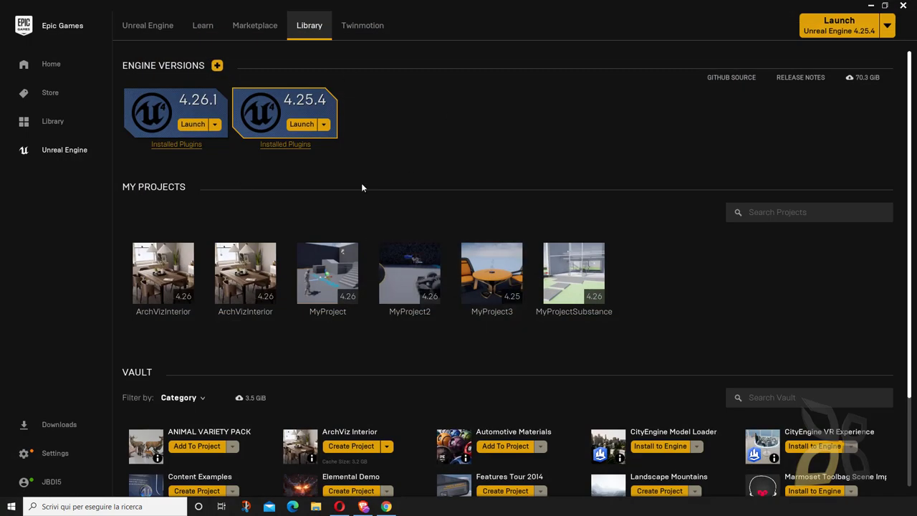
scroll(491, 172, "down", 1)
scroll(421, 168, "down", 1)
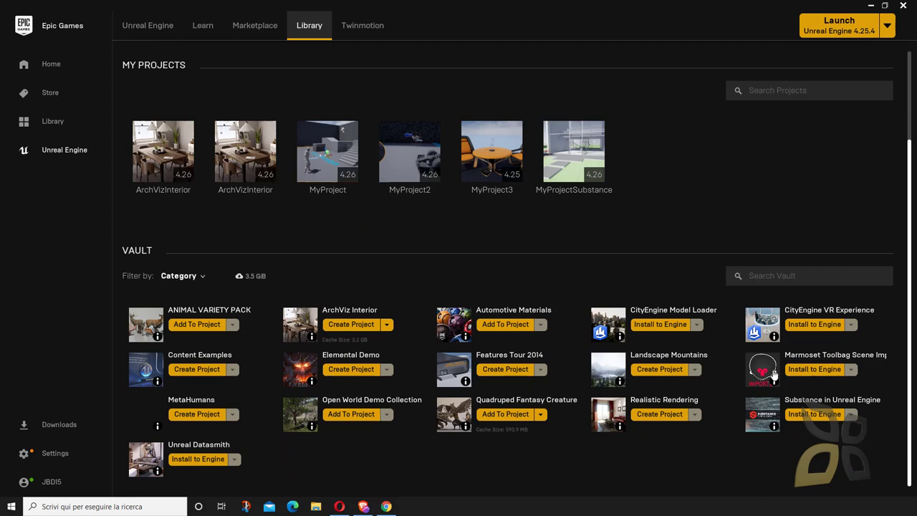
left_click(811, 369)
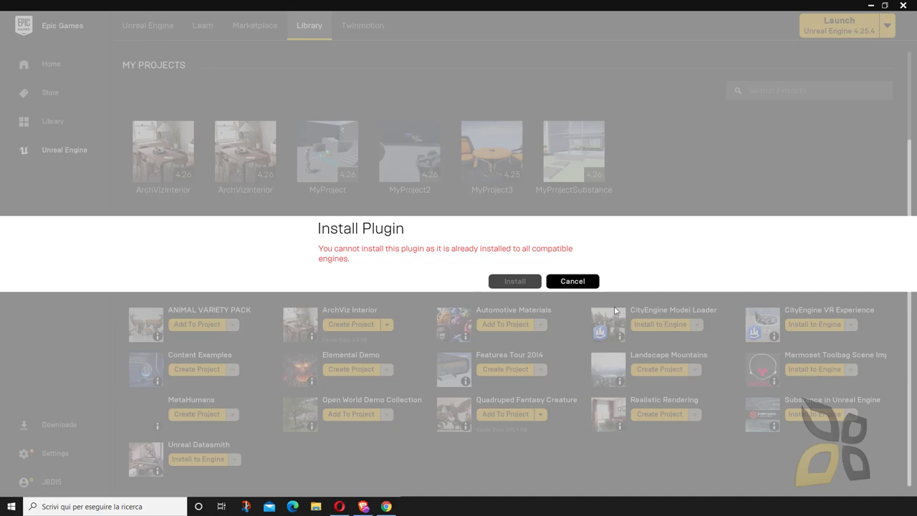
left_click(572, 281)
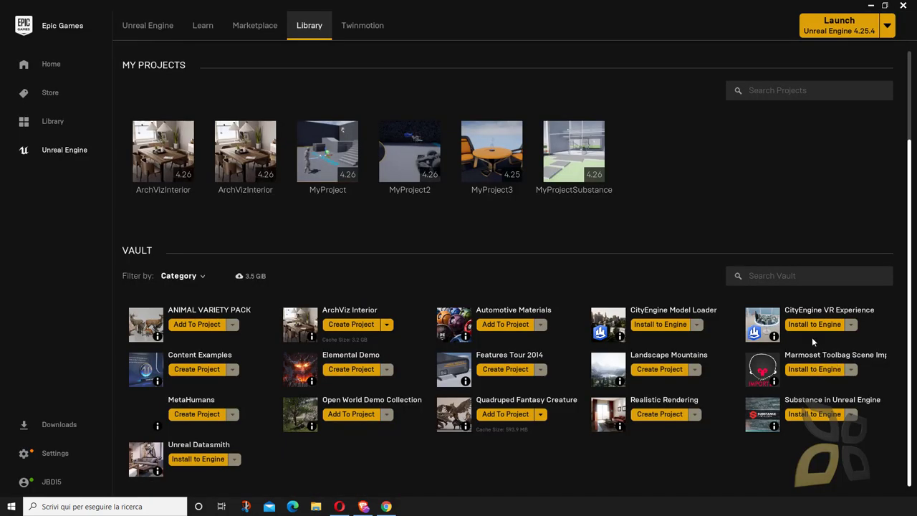
scroll(511, 366, "up", 1)
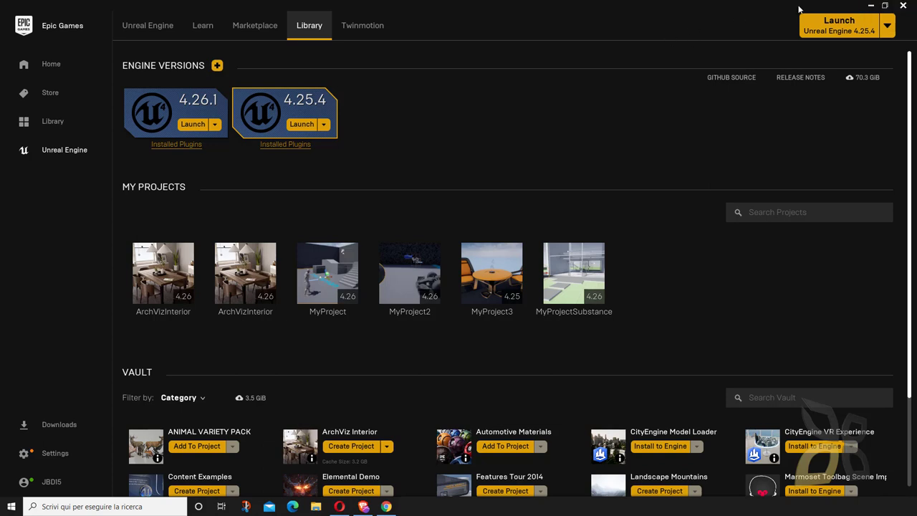
left_click(871, 7)
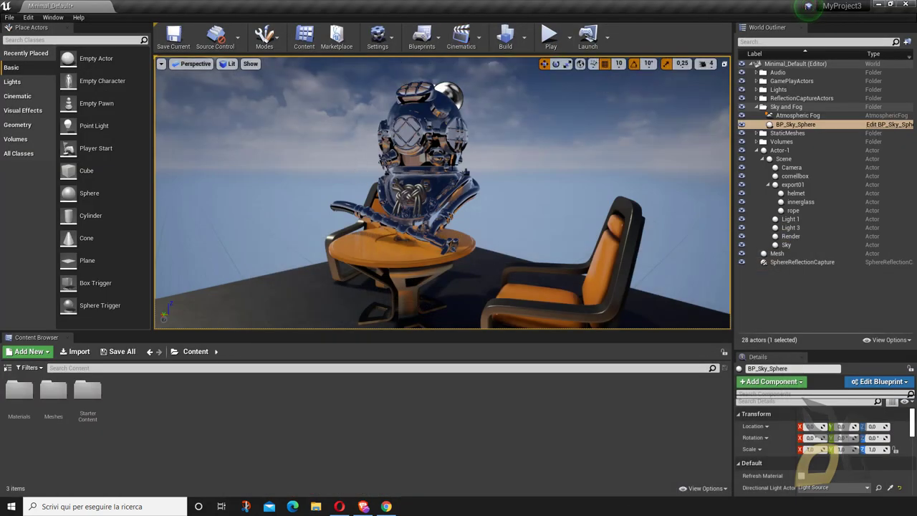
Check in the editor's installed plugins list that the Toolbag Importer is enabled, and close the list.
left_click(378, 37)
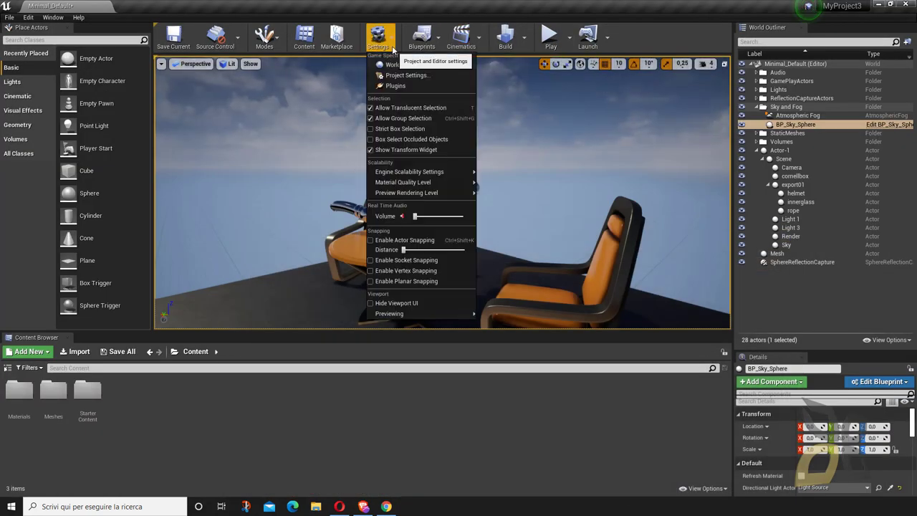
left_click(395, 85)
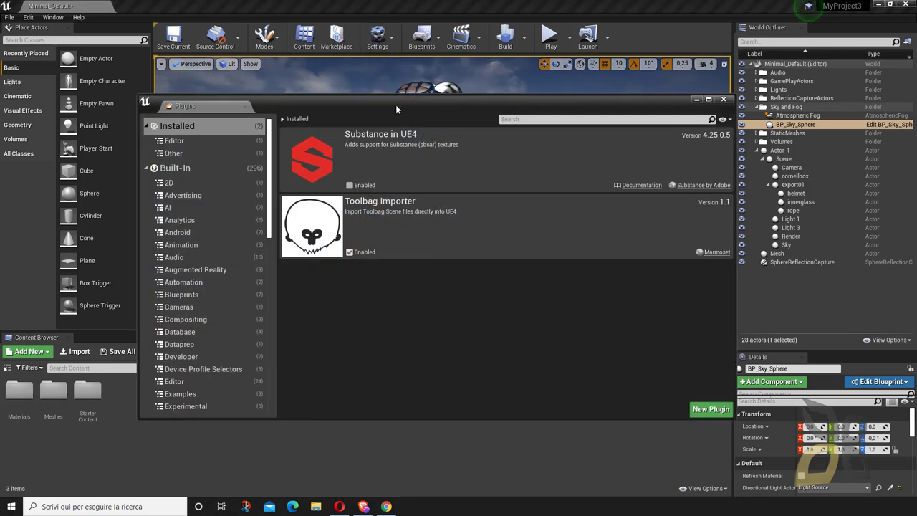
left_click_drag(396, 109, 377, 86)
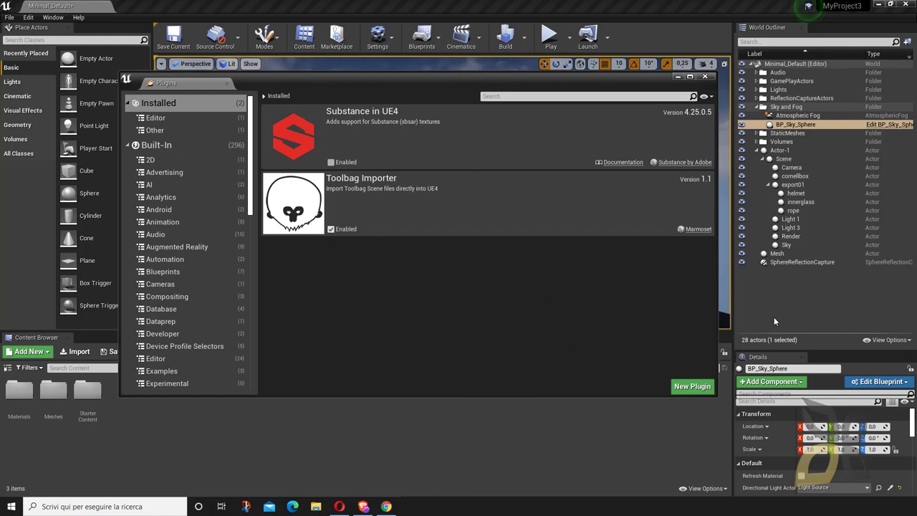
left_click_drag(545, 74, 539, 87)
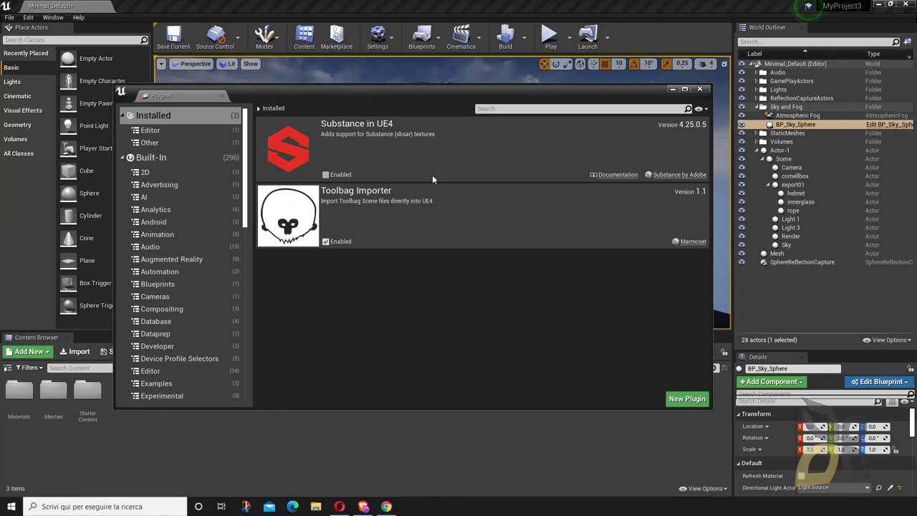
left_click(700, 89)
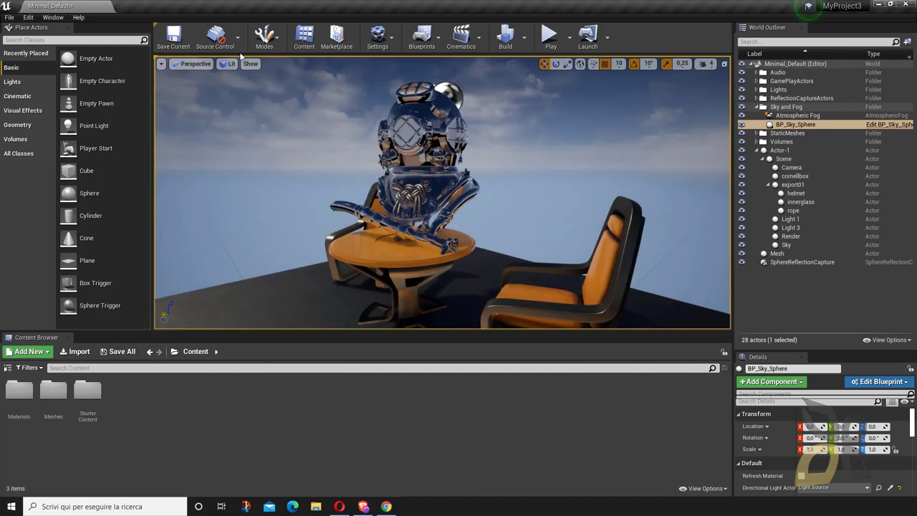
right_click_drag(272, 168, 278, 261)
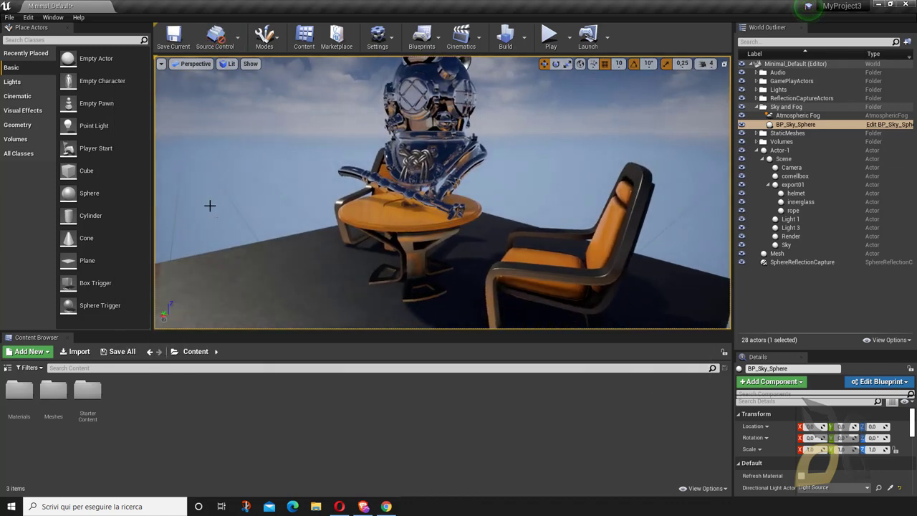
left_click(9, 18)
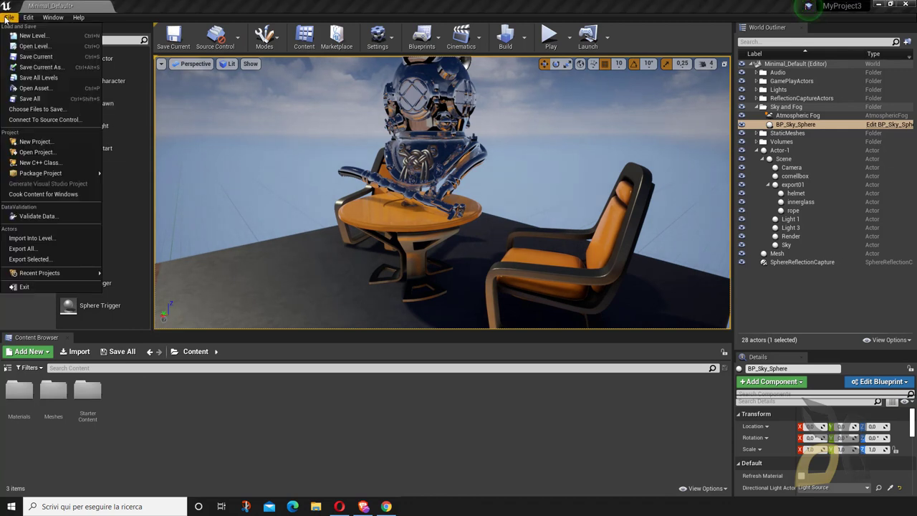
left_click(146, 21)
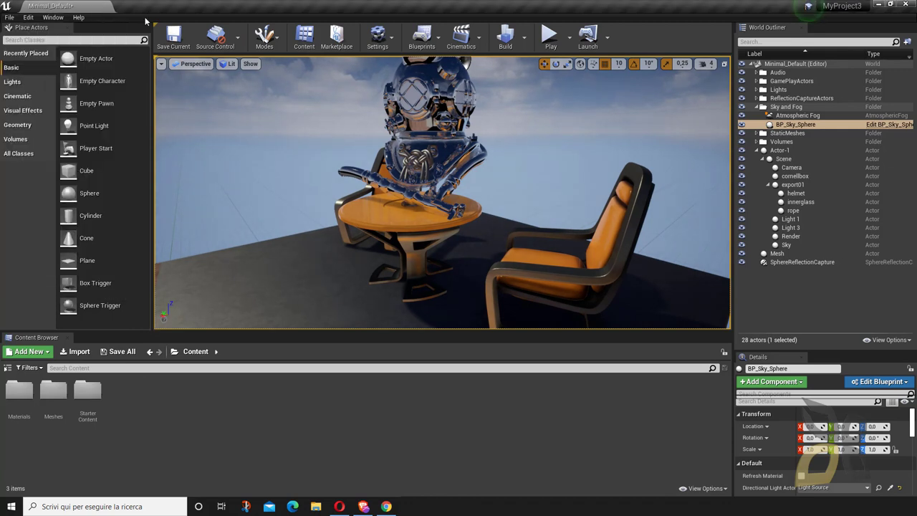
Start importing the AnimFox scene file from the Marmoset/AnimatedFox folder into the Content folder.
left_click(78, 352)
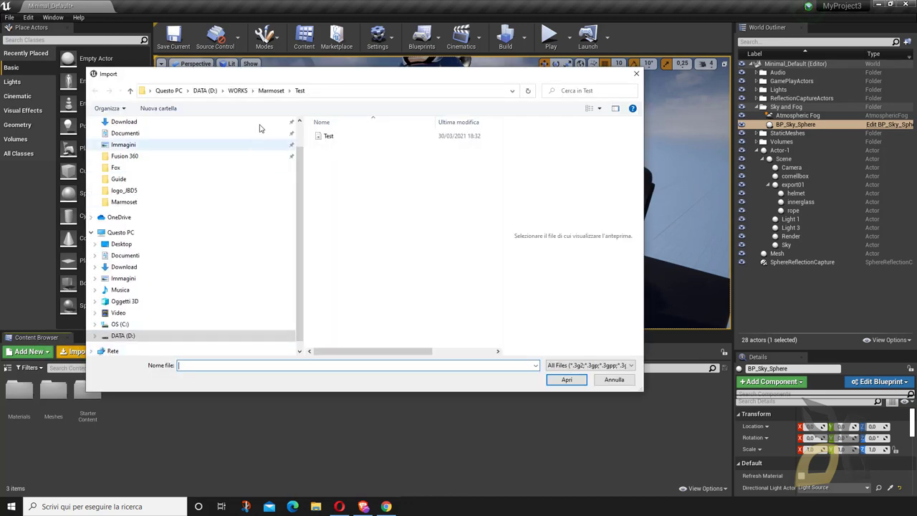
left_click(273, 90)
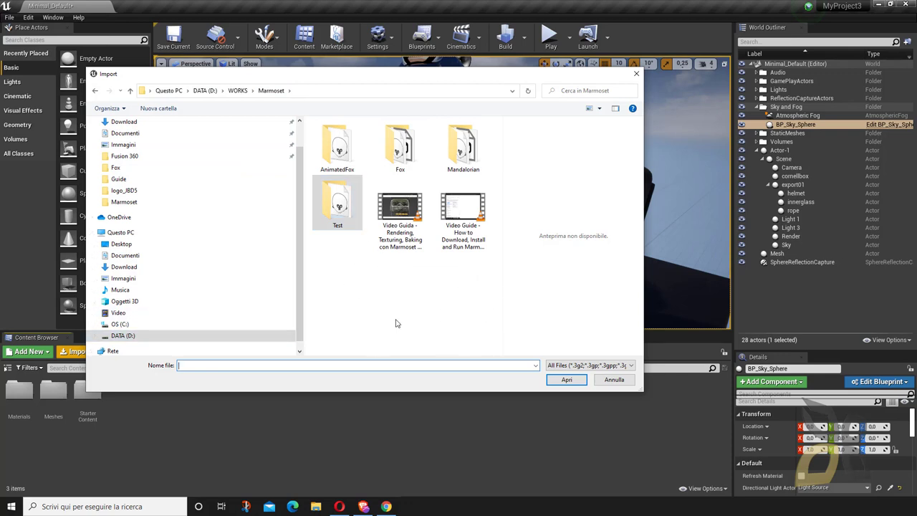
double_click(342, 159)
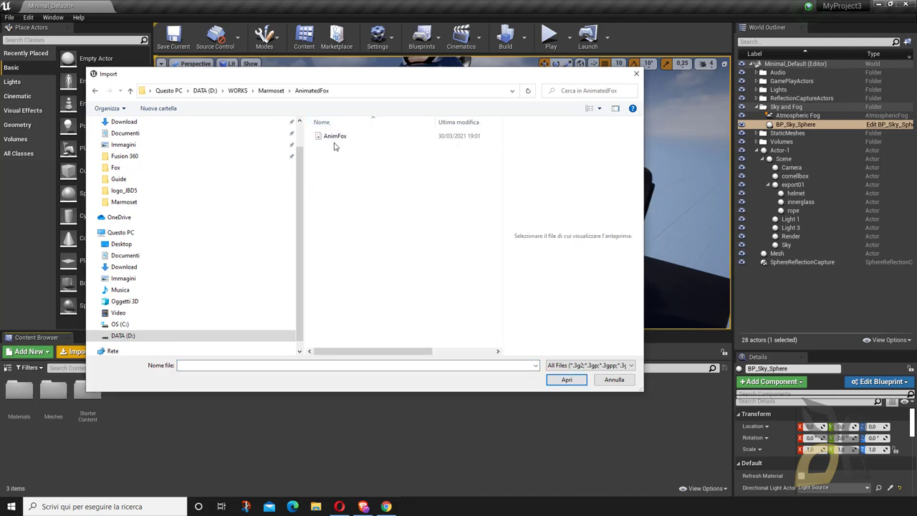
left_click(334, 141)
left_click(567, 379)
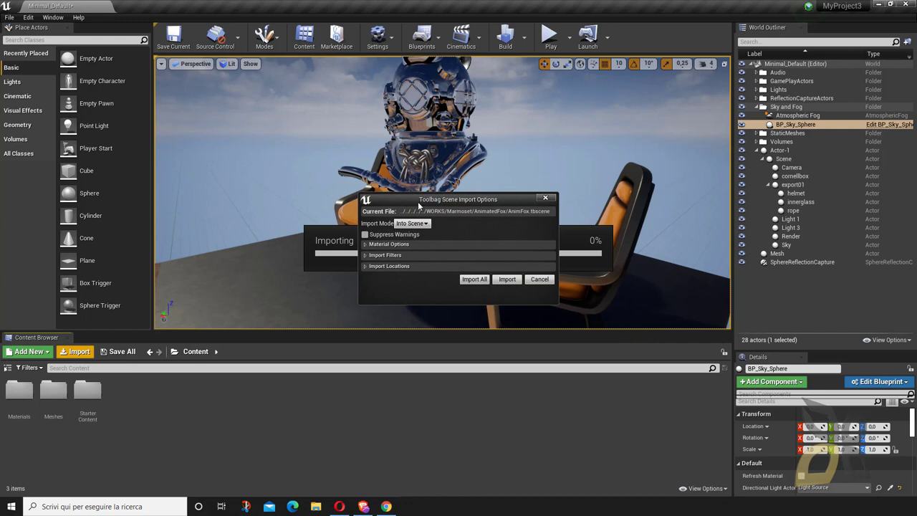
Try the As Blueprint and Only Materials import modes, and set the mode back to Into Scene.
left_click_drag(420, 203, 402, 121)
left_click(396, 140)
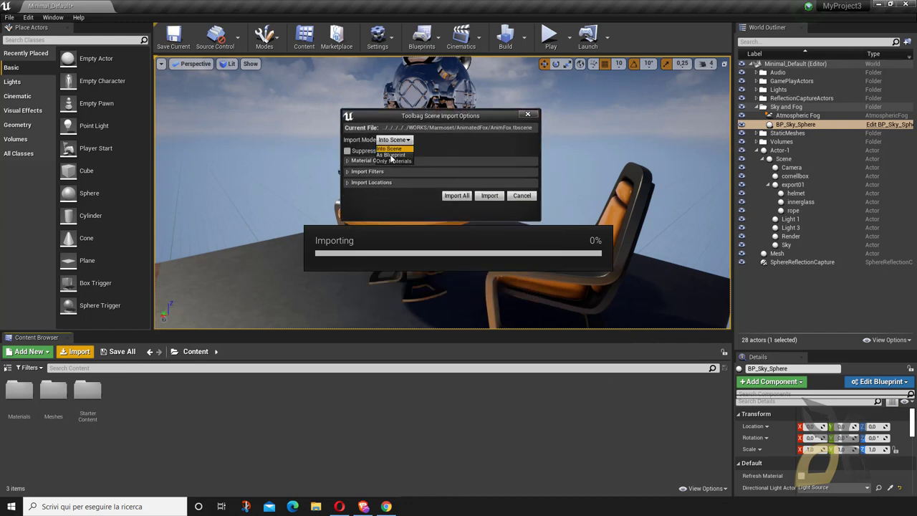
left_click(387, 149)
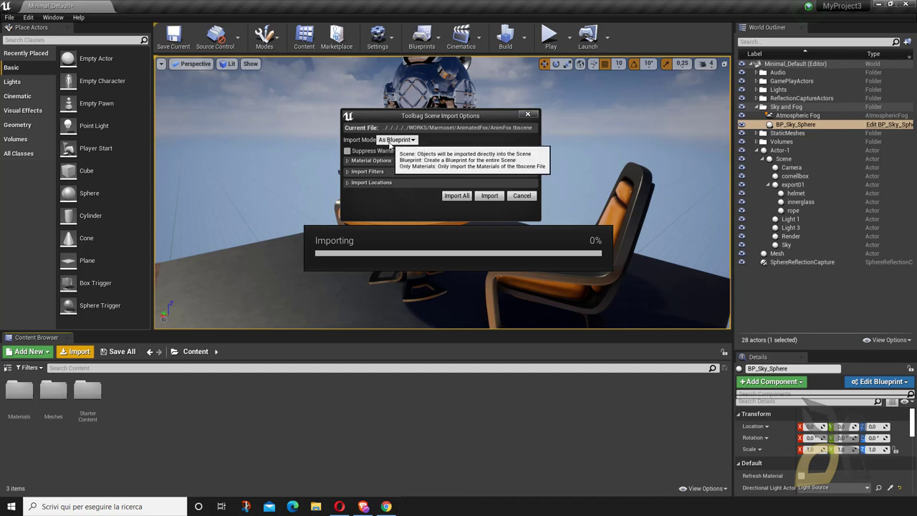
left_click(390, 143)
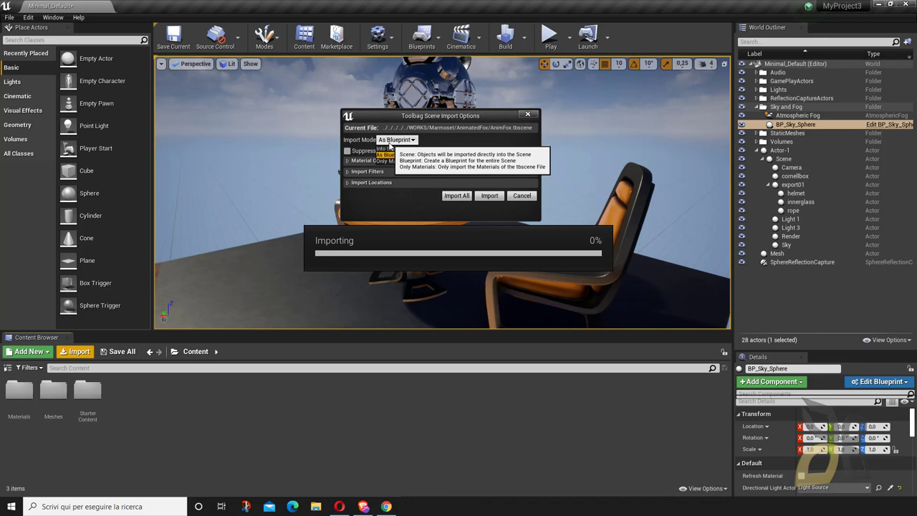
left_click(390, 149)
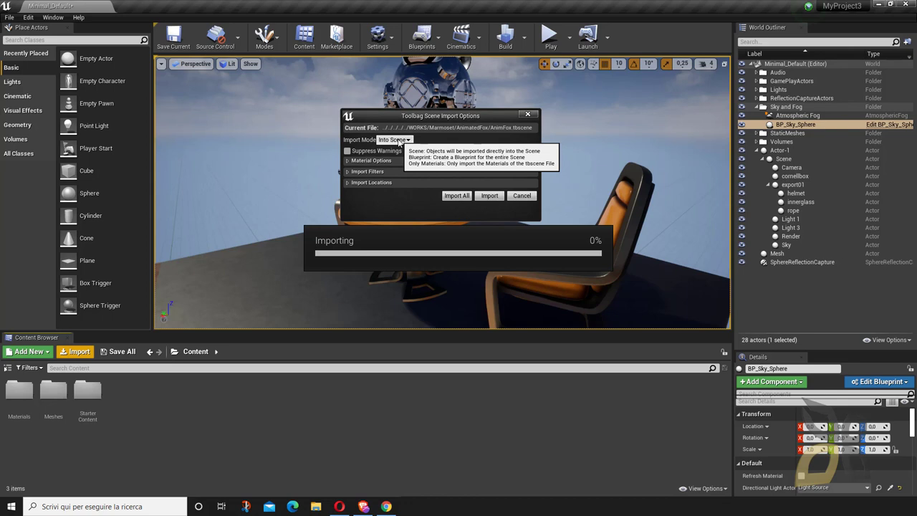
left_click(399, 140)
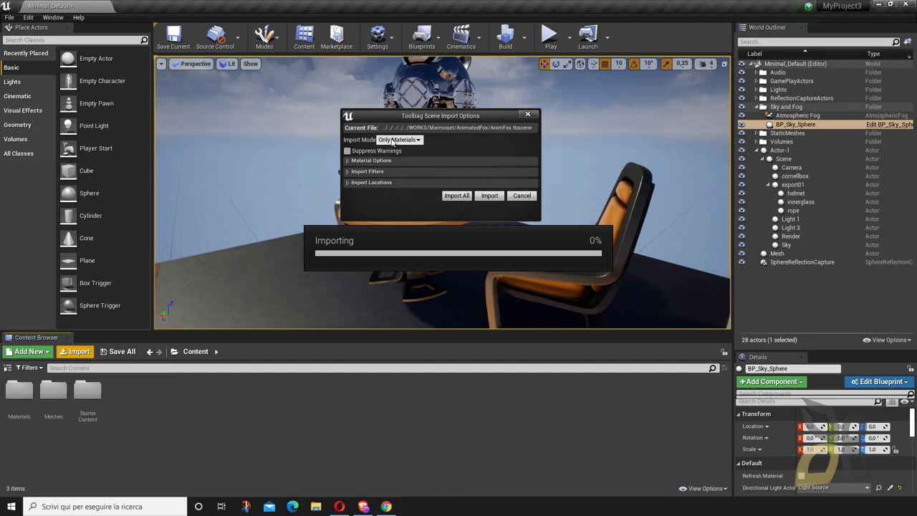
left_click(398, 140)
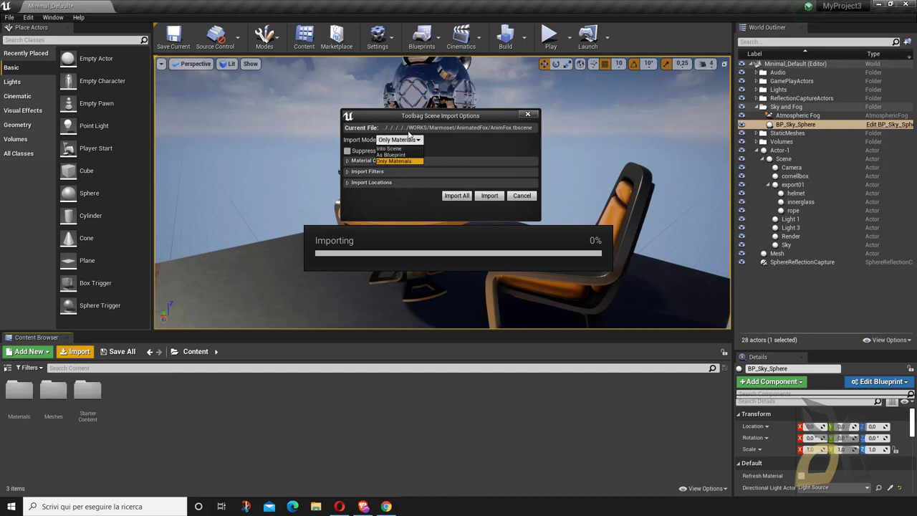
left_click(391, 148)
Review the material options with metalness conversion at Prompt per Material, the import filters, and the meshes, materials and textures locations.
left_click(371, 162)
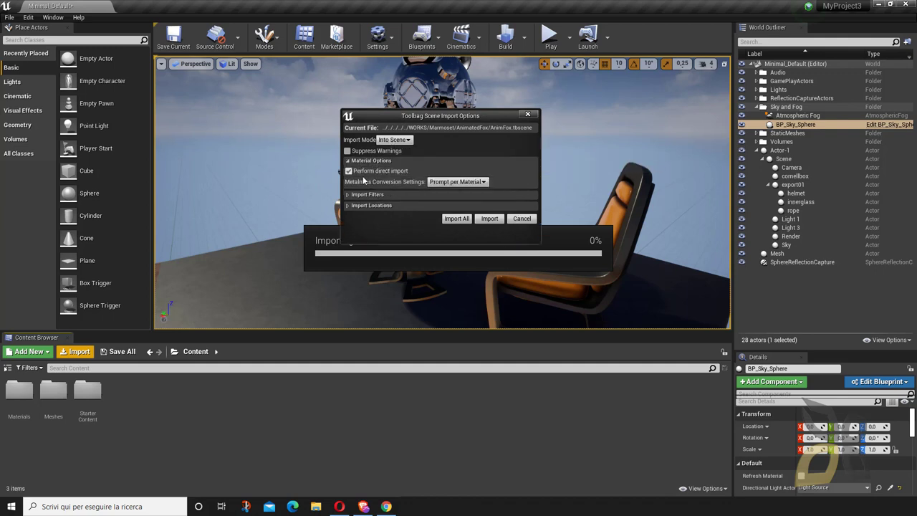
left_click(441, 184)
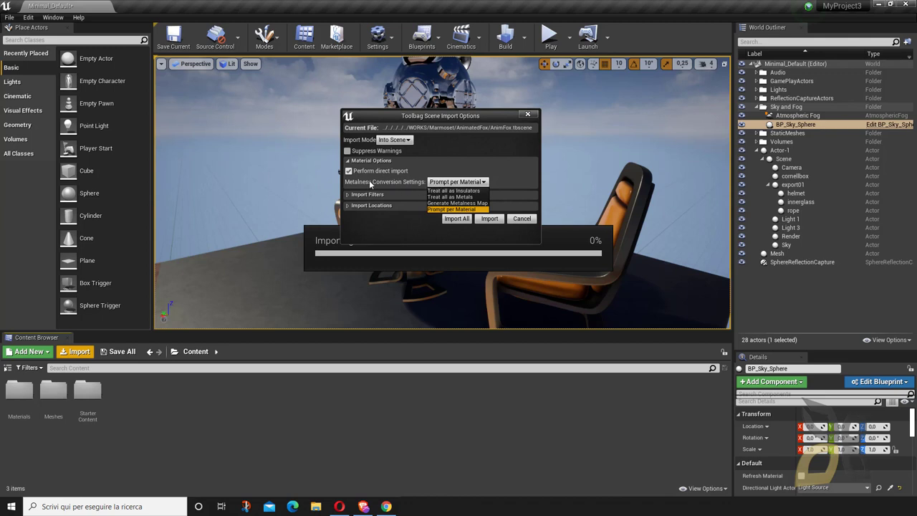
left_click(449, 210)
left_click(363, 194)
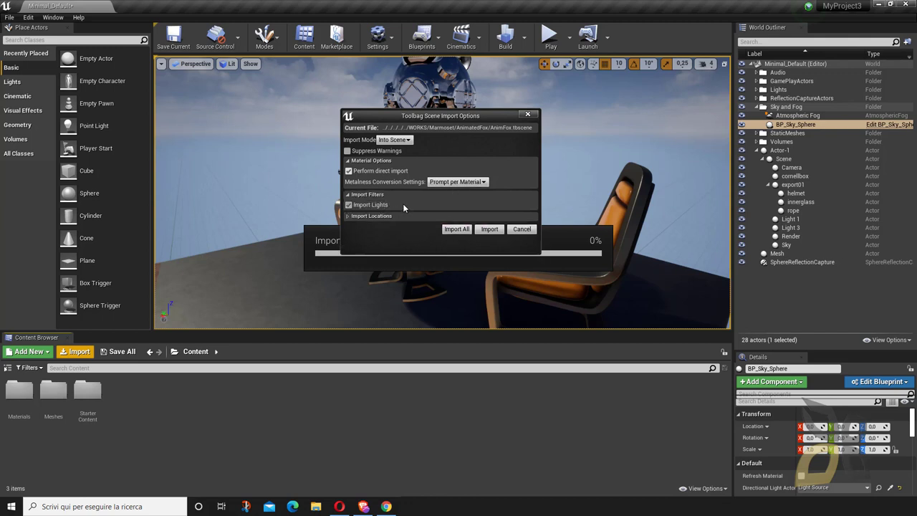
left_click(383, 215)
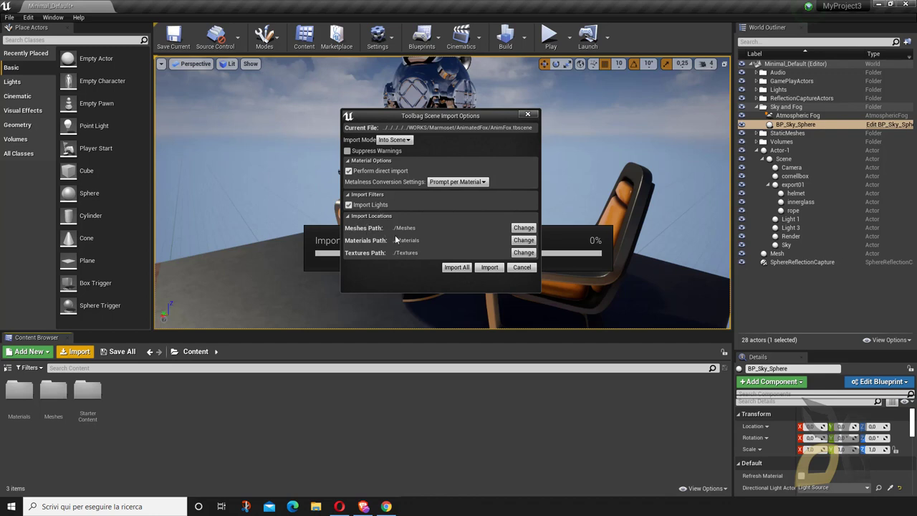
left_click(524, 227)
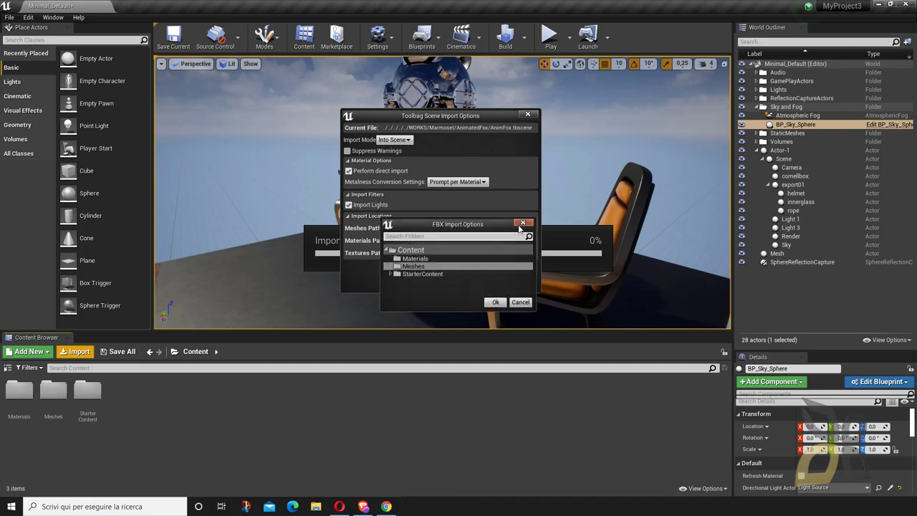
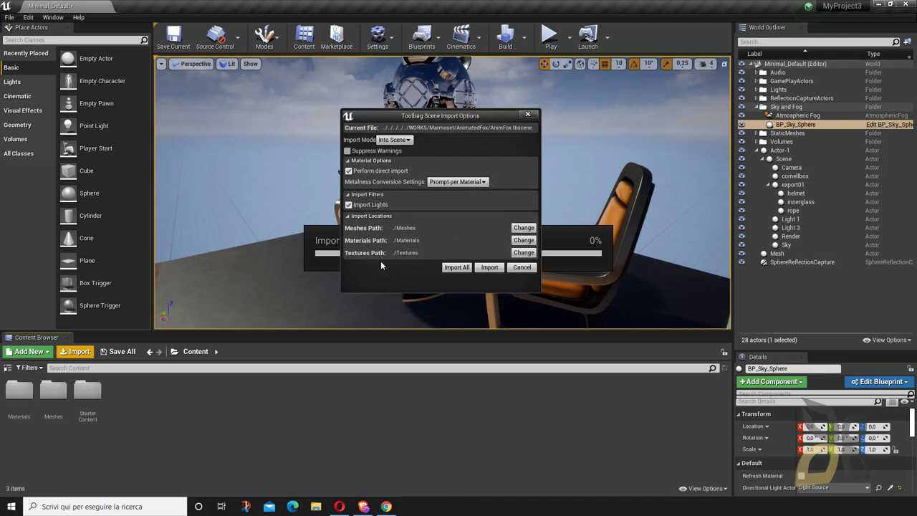
Import all scene contents, treating material 01_-_Default as metal and Credits, Default and Dota_2_Template__1_ as insulators.
left_click(456, 268)
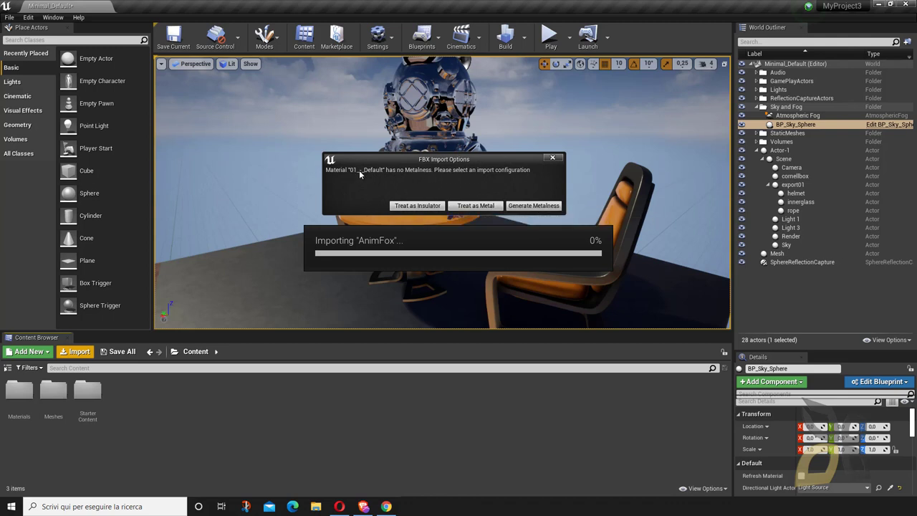
left_click(475, 206)
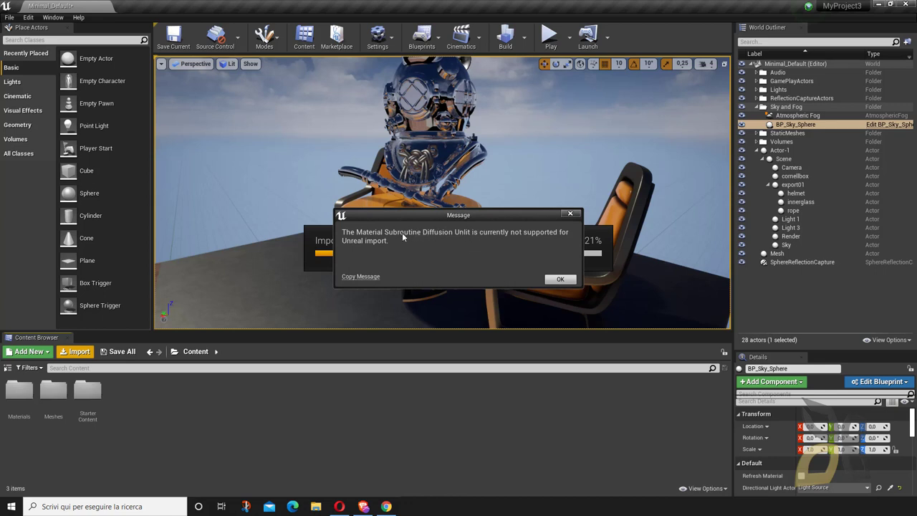
left_click(562, 278)
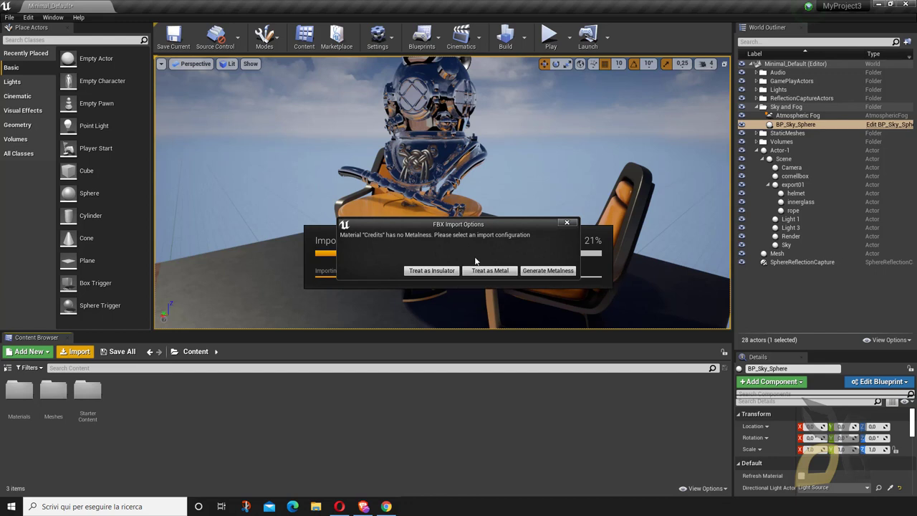
left_click(449, 270)
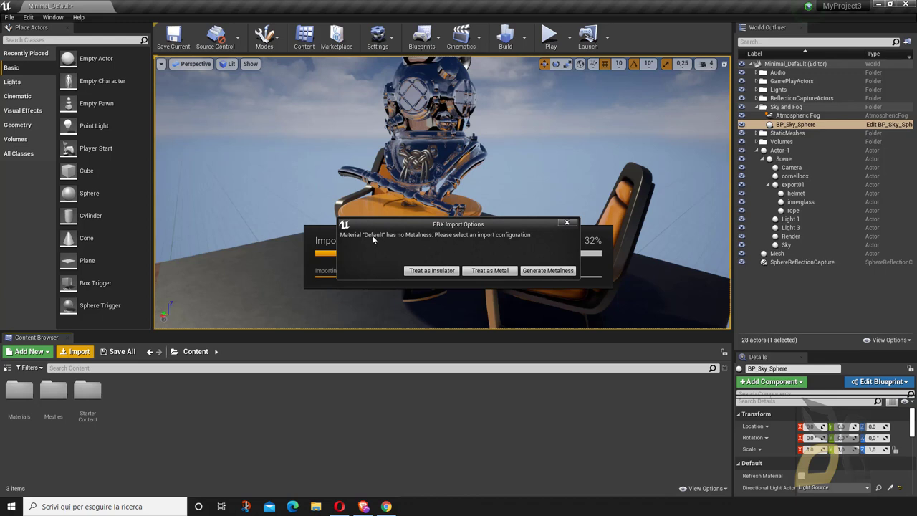
left_click(436, 270)
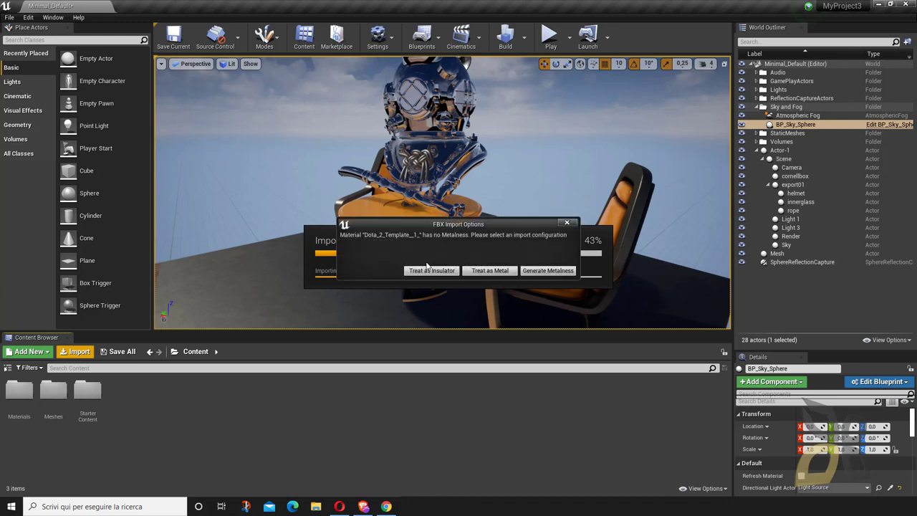
left_click(433, 271)
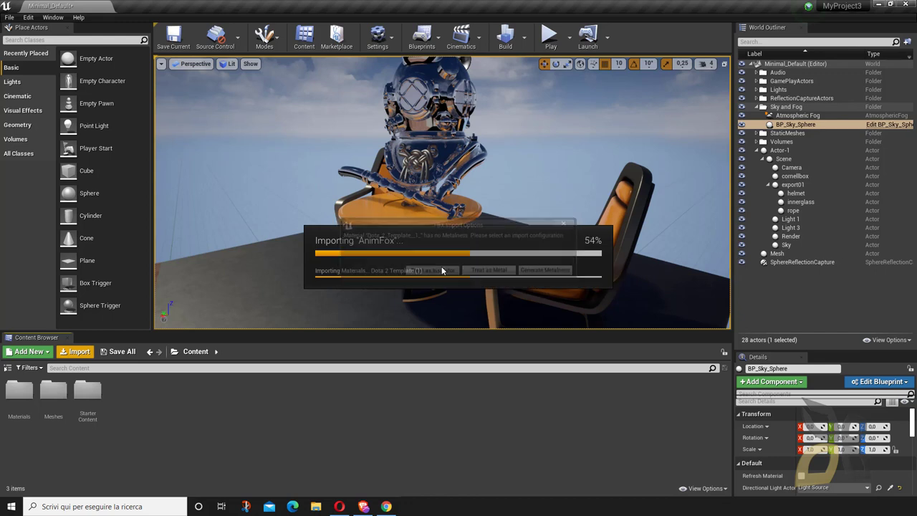
left_click(442, 271)
left_click(442, 271)
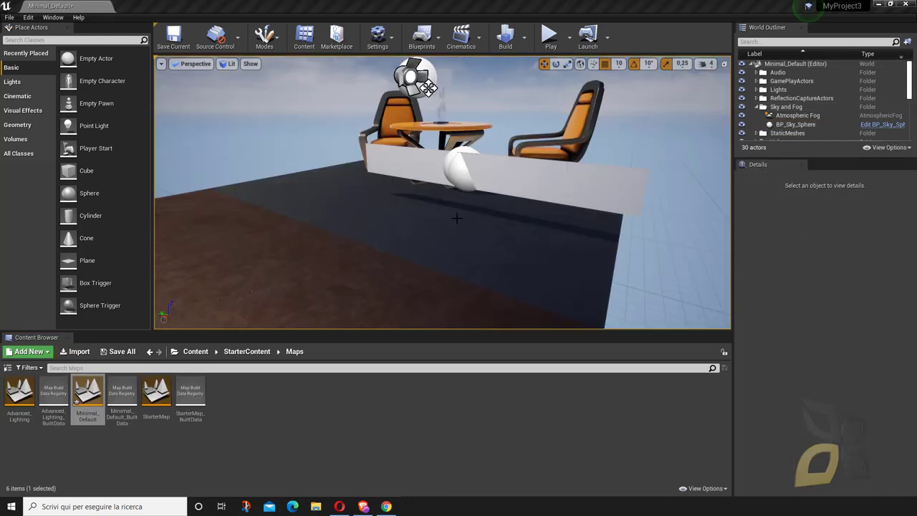
Collapse the Sky and Fog folder in the enlarged outliner and raise the imported Actor-1 to Z 100.
right_click_drag(476, 224, 502, 221)
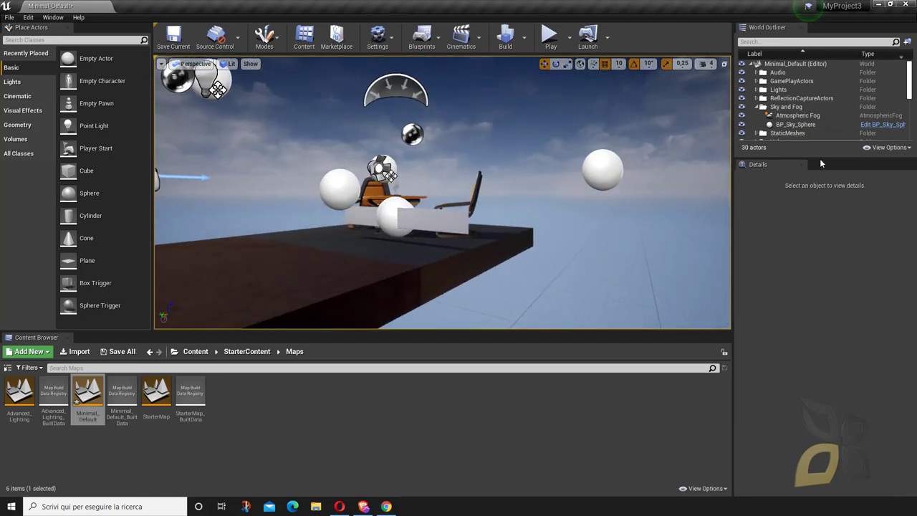
left_click_drag(822, 157, 822, 322)
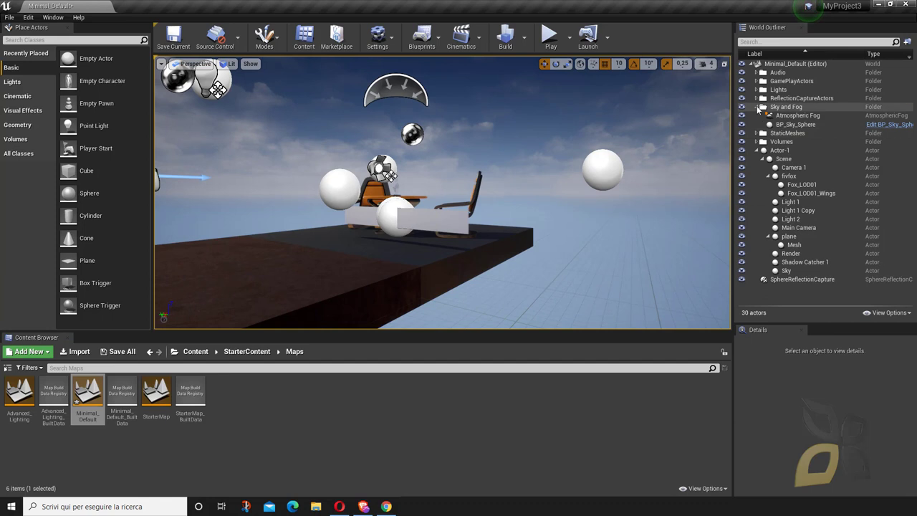
left_click(757, 107)
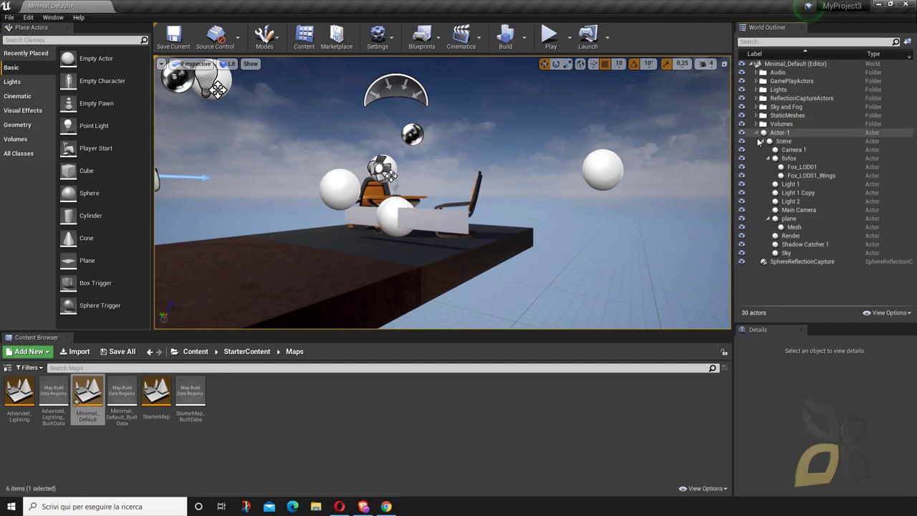
left_click(779, 132)
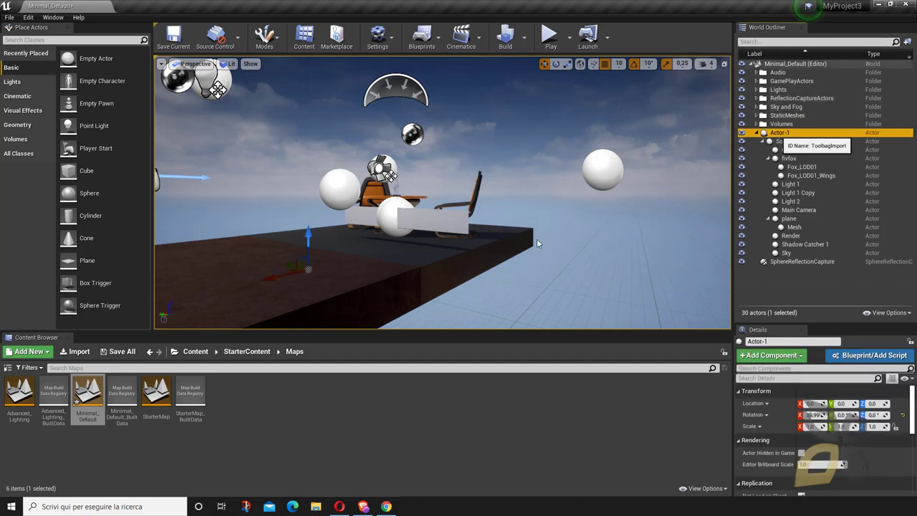
left_click_drag(311, 224, 320, 159)
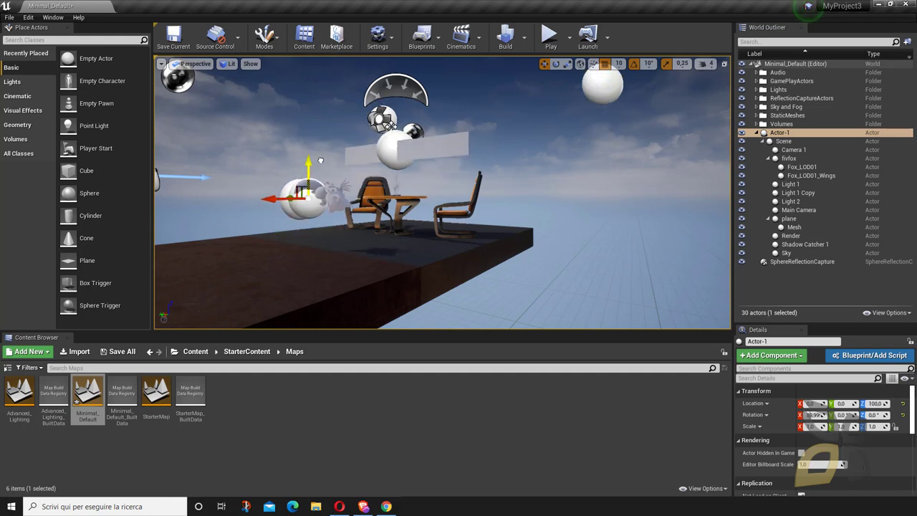
Rotate the imported Actor-1 so that the fox stands upright.
mouse_move(299, 233)
right_mouse_down()
mouse_move(300, 204)
mouse_move(300, 258)
mouse_move(301, 237)
mouse_move(287, 238)
right_mouse_up()
left_click(556, 64)
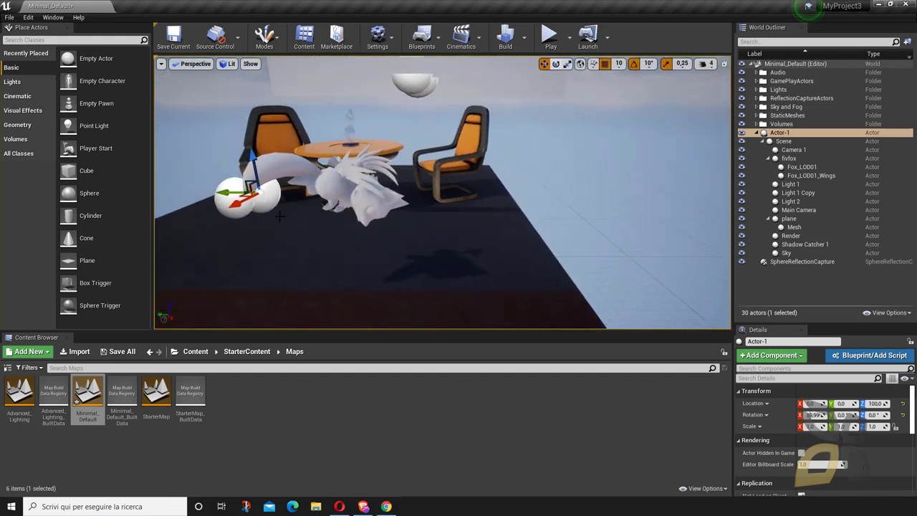
left_click_drag(286, 172, 337, 162)
right_click_drag(337, 162, 549, 154)
Delete the imported Light 1 and the plane beside the fox with its mesh.
left_click(782, 185)
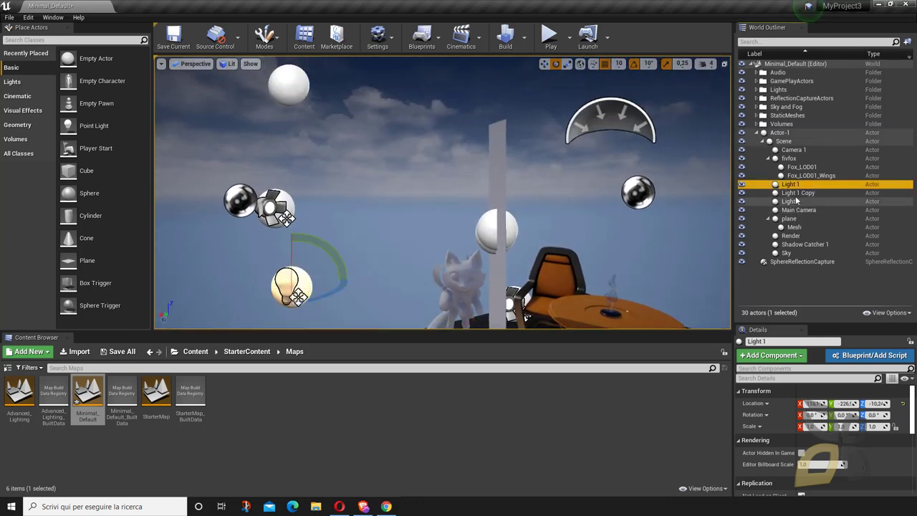
right_click_drag(426, 189, 402, 215)
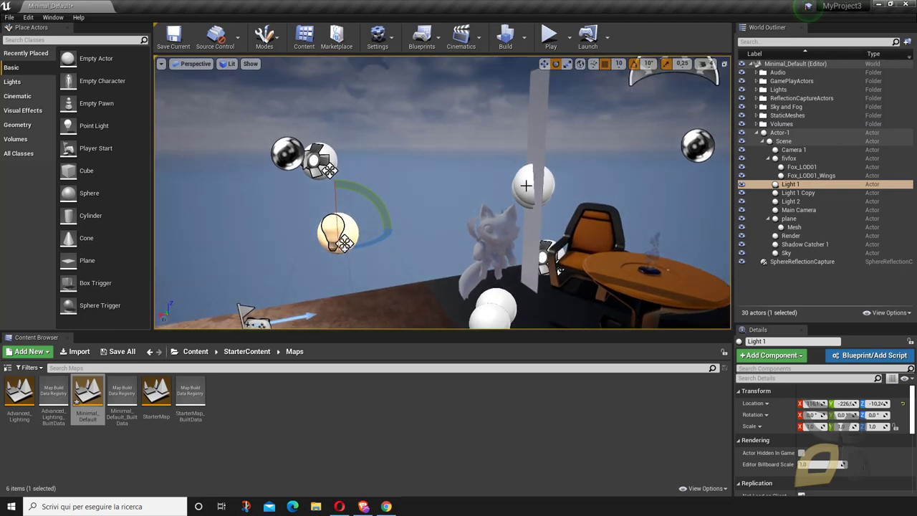
key("Delete")
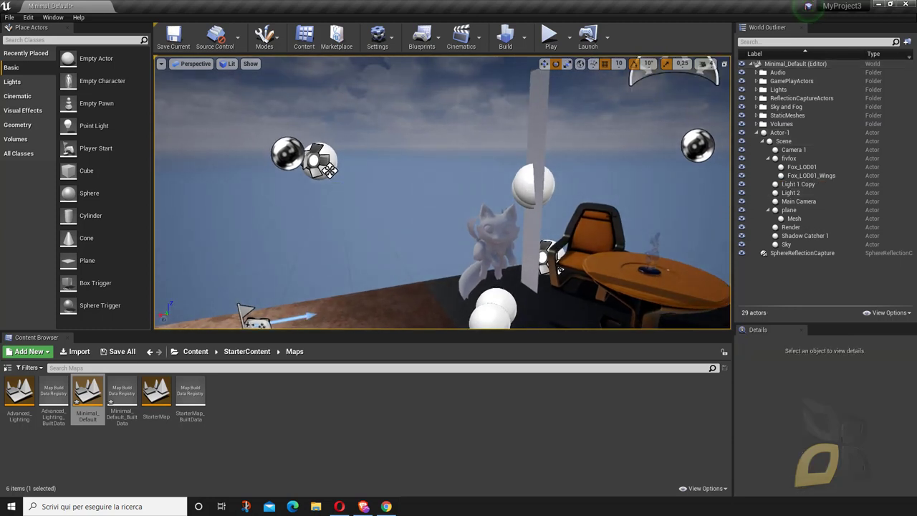
left_click(535, 178)
key("Delete")
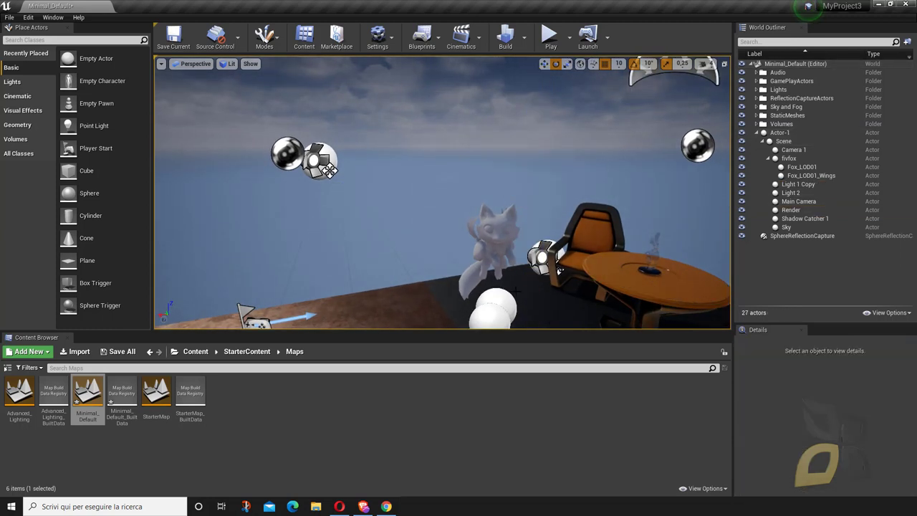
Delete the overlapping sphere placeholder actors at the fox's feet one after another, including Scene and Fox_LOD01.
left_click(498, 308)
key("Delete")
left_click(501, 304)
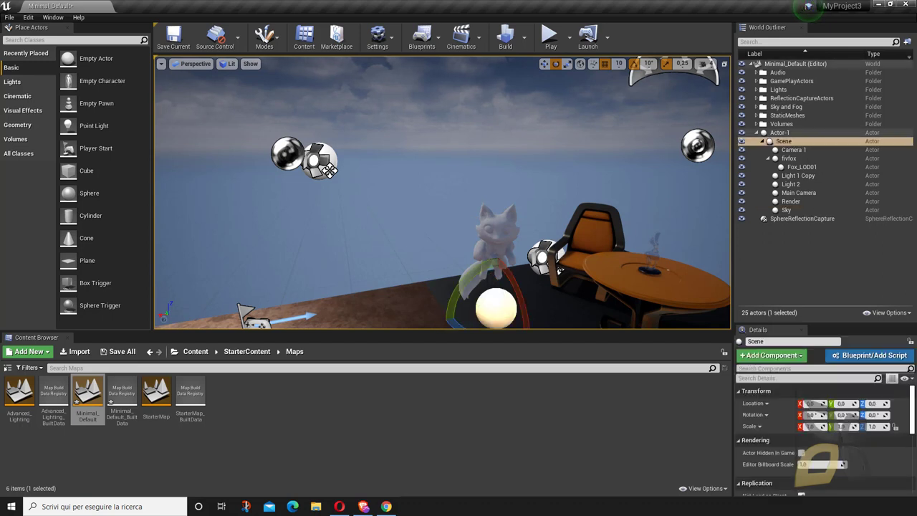
key("Delete")
left_click(502, 304)
key("Delete")
left_click(500, 304)
key("Delete")
left_click(498, 303)
key("Delete")
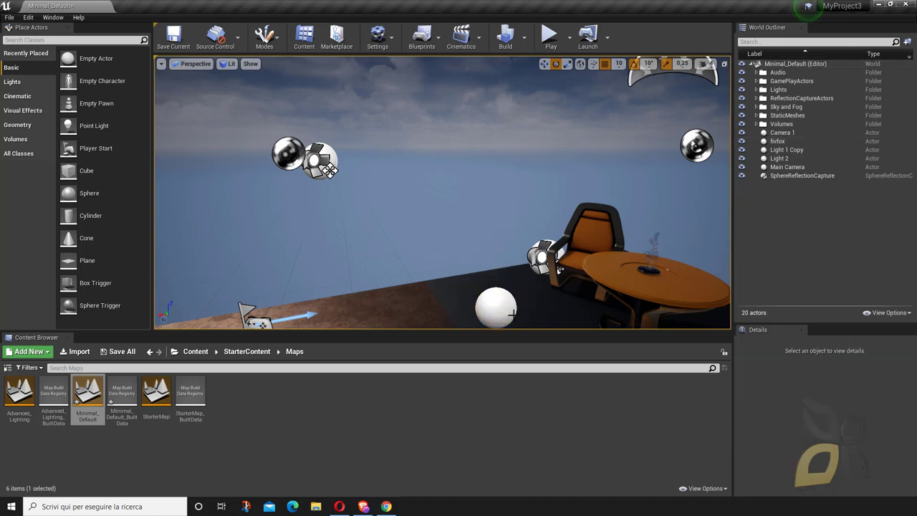
Undo the last actor deletion and the actor selection changes.
key("ctrl+z")
left_click(507, 257)
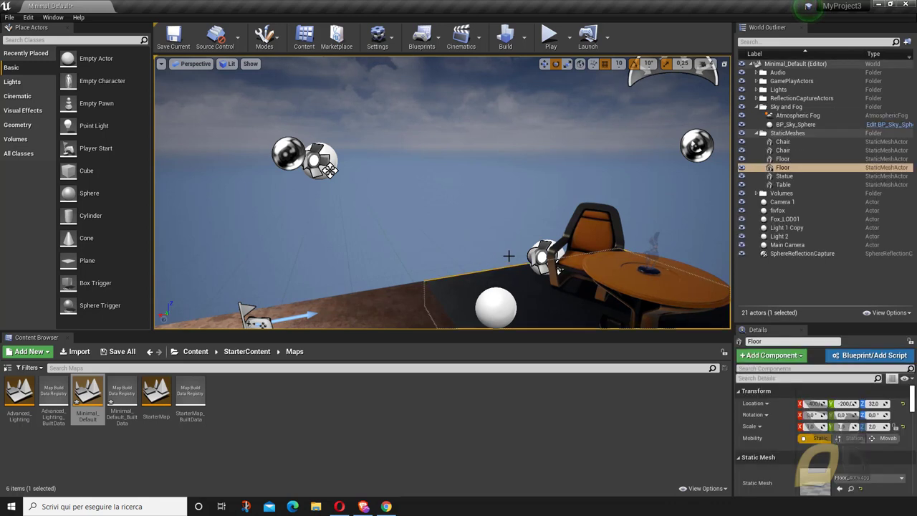
key("ctrl+z")
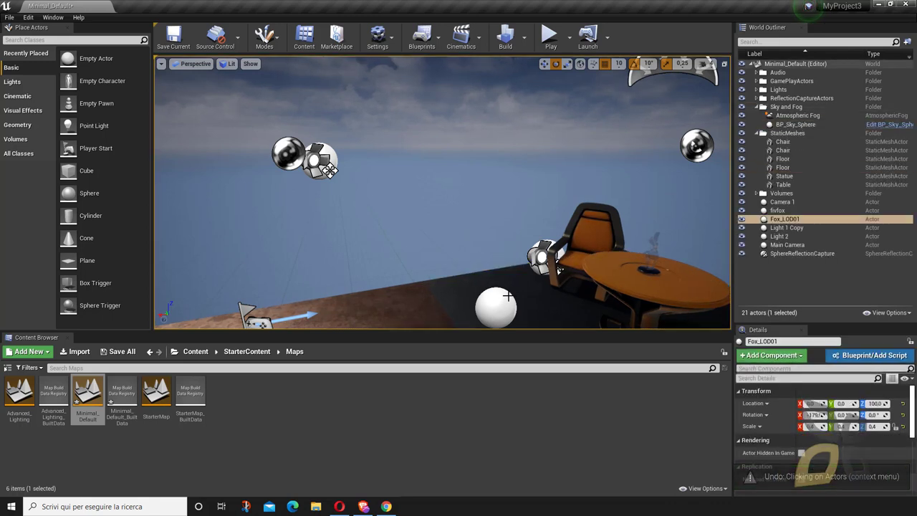
key("ctrl+z")
Frame the fivfox placeholder actor on the floor and delete it.
left_click(502, 306)
key("f")
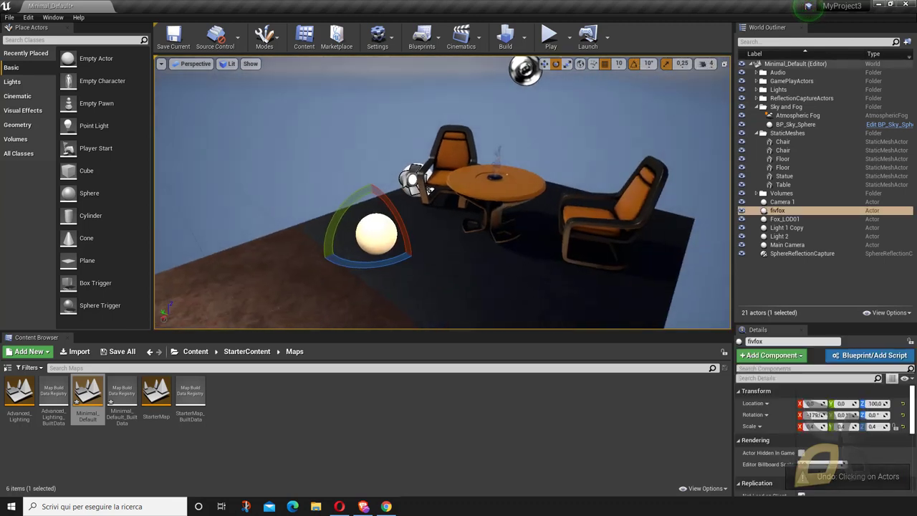
key("ctrl+z")
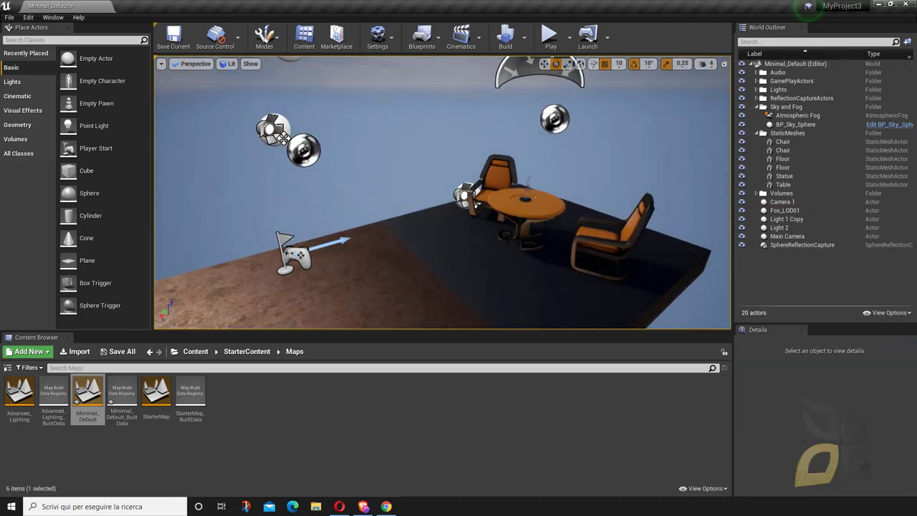
Place the Fox_LOD01 mesh from the Content/Meshes folder on the floor in front of the table.
right_click_drag(475, 204, 430, 215)
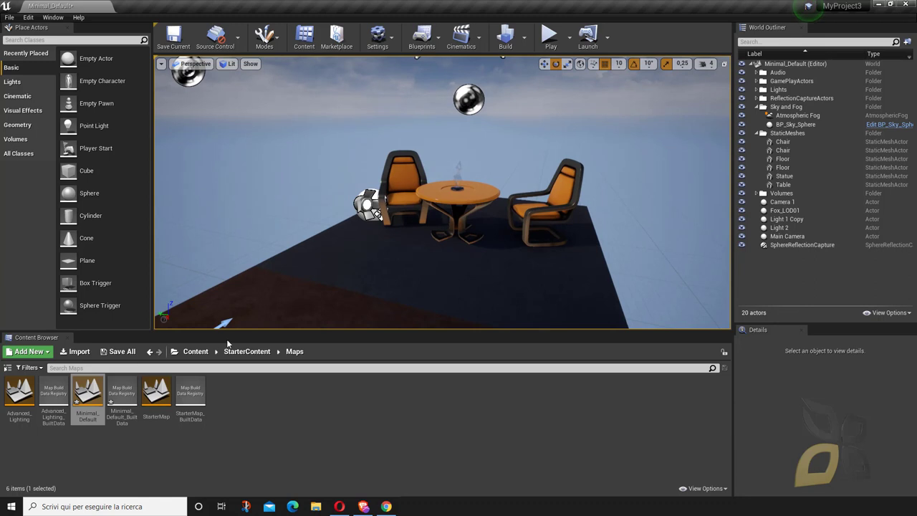
left_click(240, 351)
left_click(196, 351)
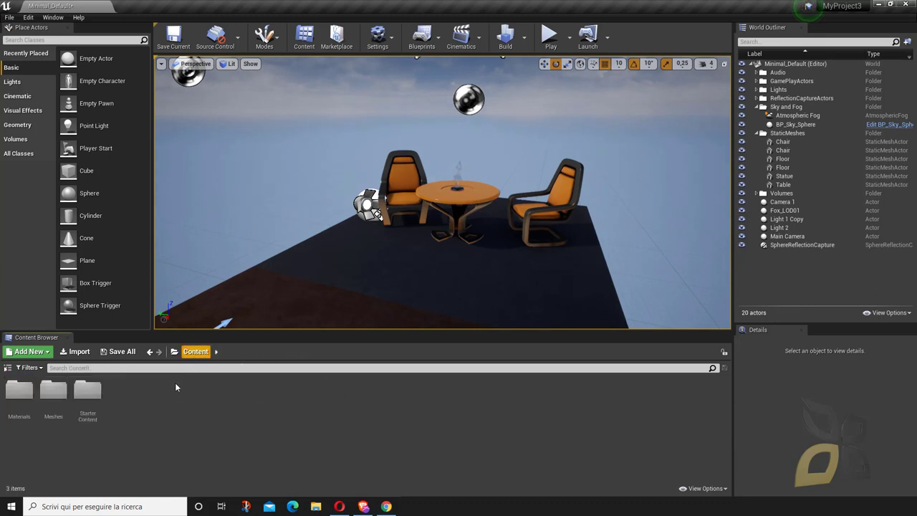
double_click(53, 390)
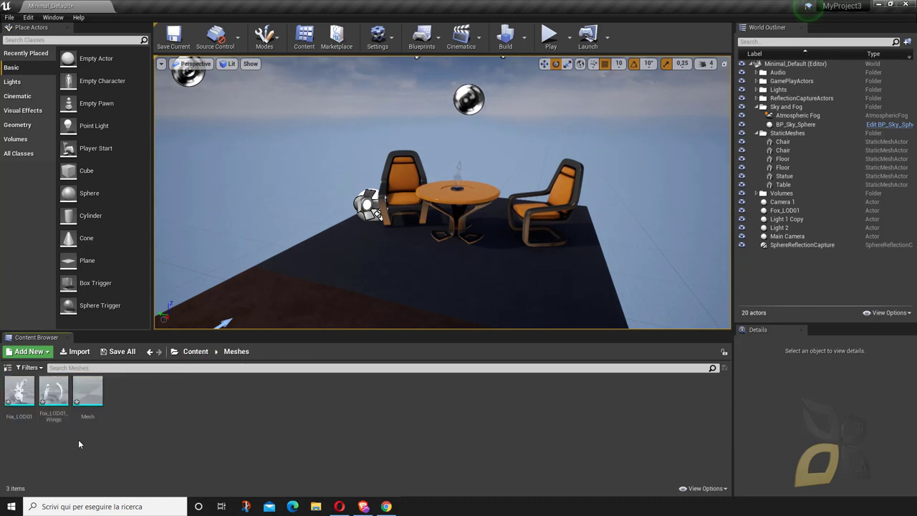
left_click_drag(19, 391, 387, 289)
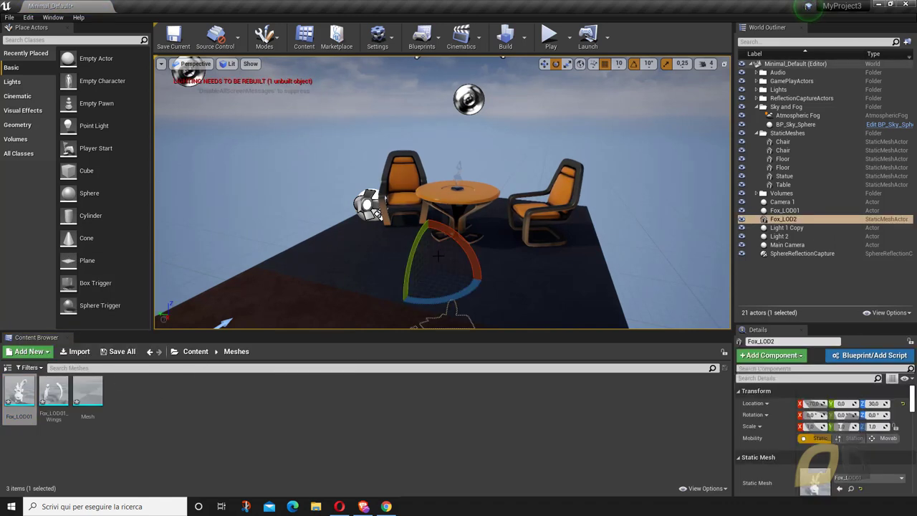
Turn the placed Fox_LOD2 mesh upright with an X rotation of about -180° and set its height to Z 20.
key("w")
left_click_drag(428, 267, 421, 52)
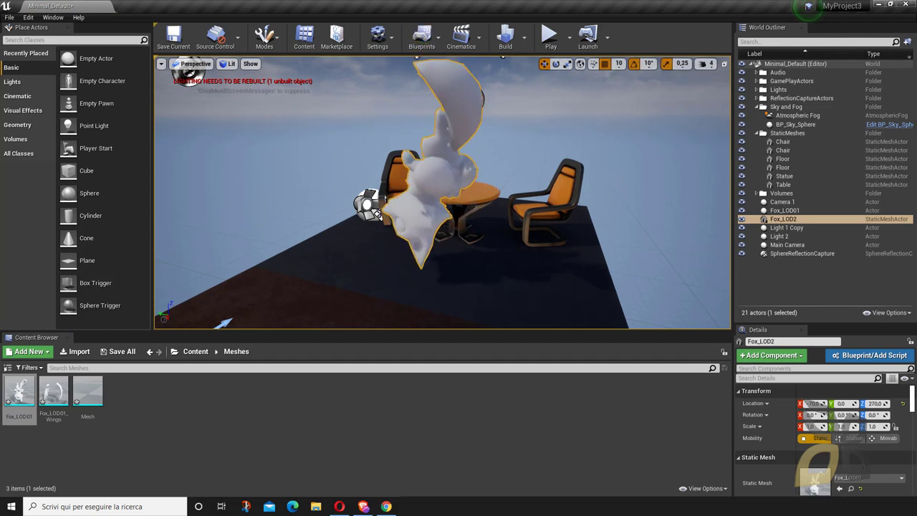
key("e")
right_click_drag(458, 215, 458, 180)
left_click_drag(467, 133, 419, 179)
key("w")
left_click_drag(423, 91, 424, 297)
key("f")
left_click_drag(443, 215, 374, 205, "alt")
left_click_drag(397, 162, 253, 369, "alt")
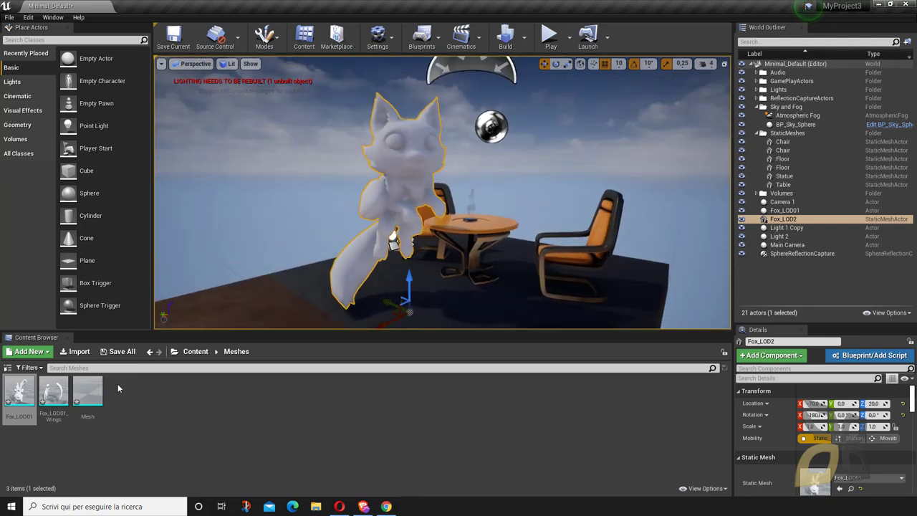
Look through the imported materials in the Content/Materials folder and compare them with the fox in the level.
left_click(196, 351)
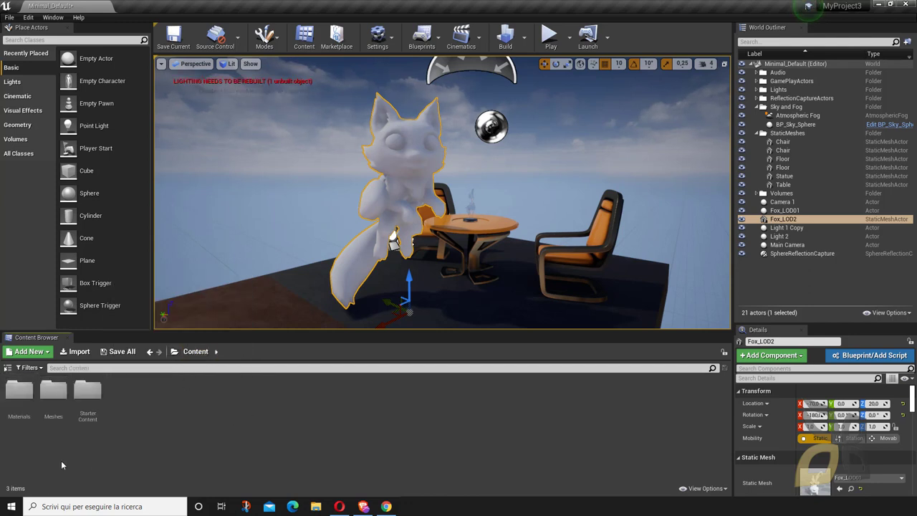
left_click(13, 390)
double_click(13, 390)
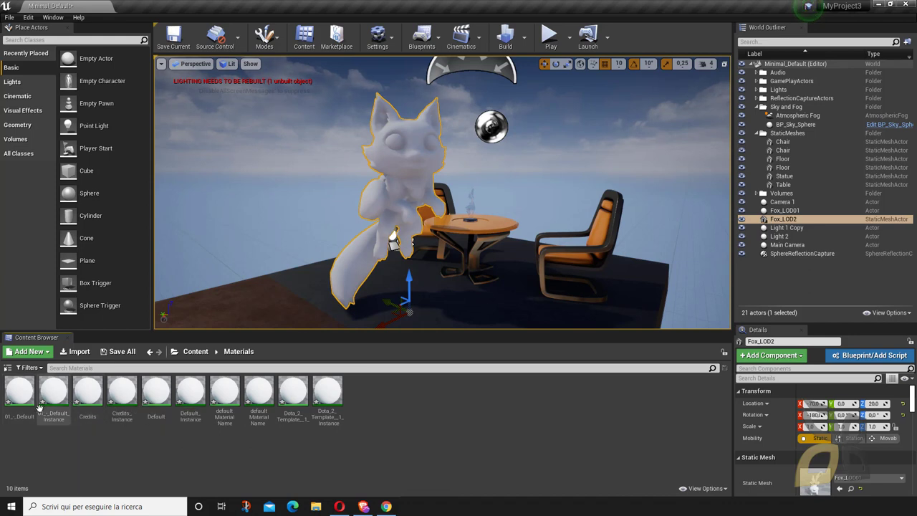
scroll(523, 173, "up", 5)
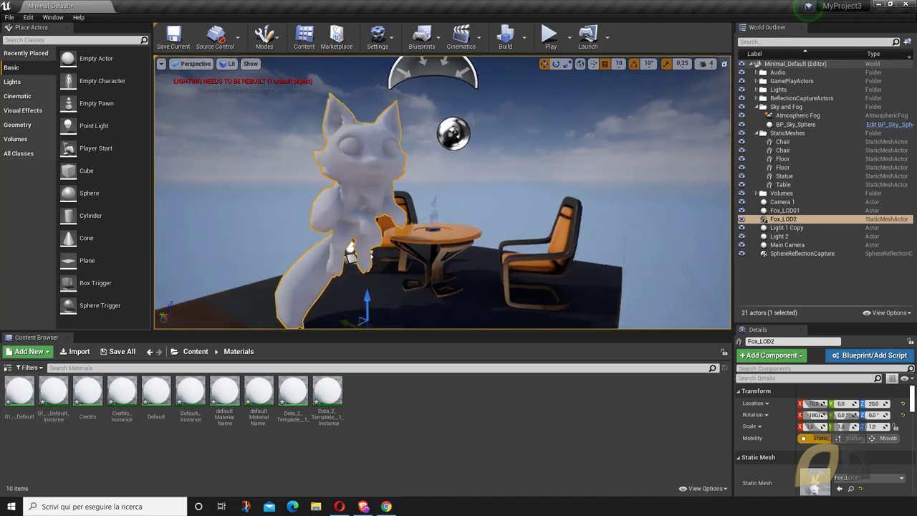
scroll(498, 186, "down", 5)
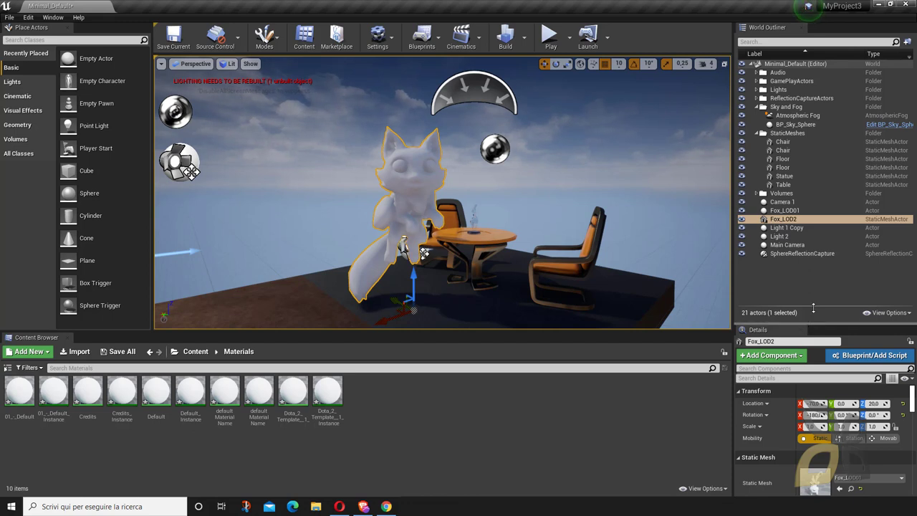
Open the Dota_2_Template__1_ material instance assigned to the selected fox mesh in the material instance editor.
left_click_drag(810, 325, 819, 255)
scroll(833, 331, "down", 3)
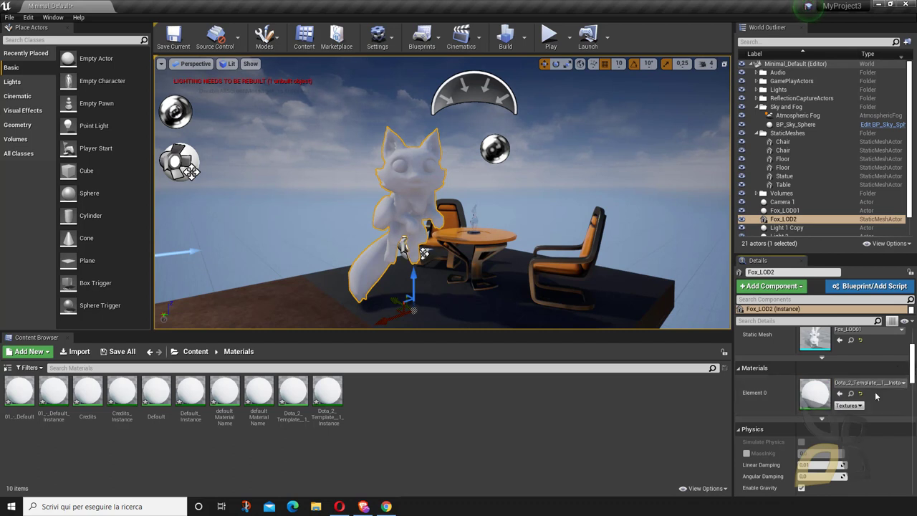
double_click(815, 394)
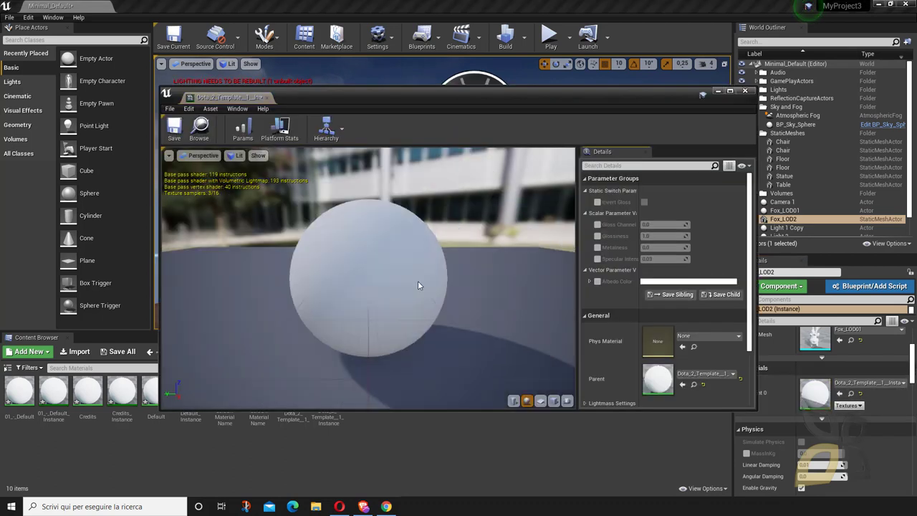
Open the Dota_2_Template__1_ parent material from the instance and examine its node graph.
left_click_drag(360, 298, 437, 301)
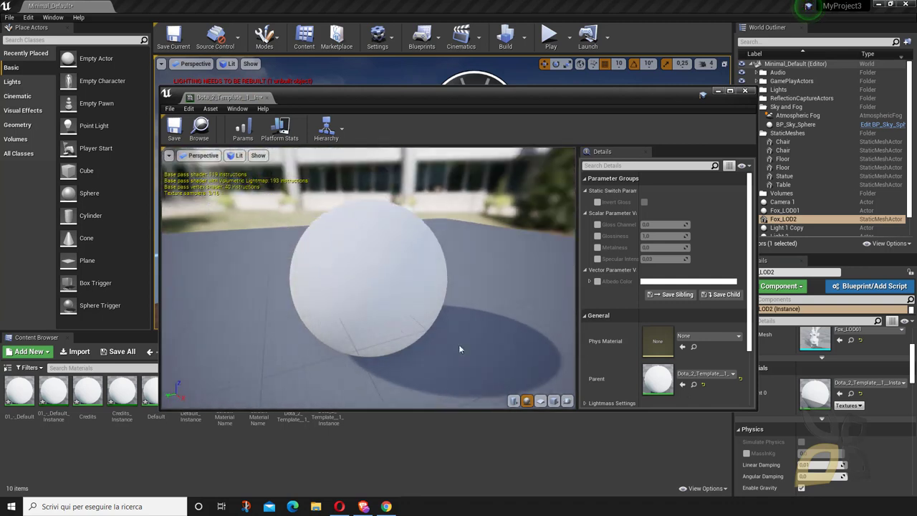
scroll(692, 348, "down", 1)
double_click(668, 348)
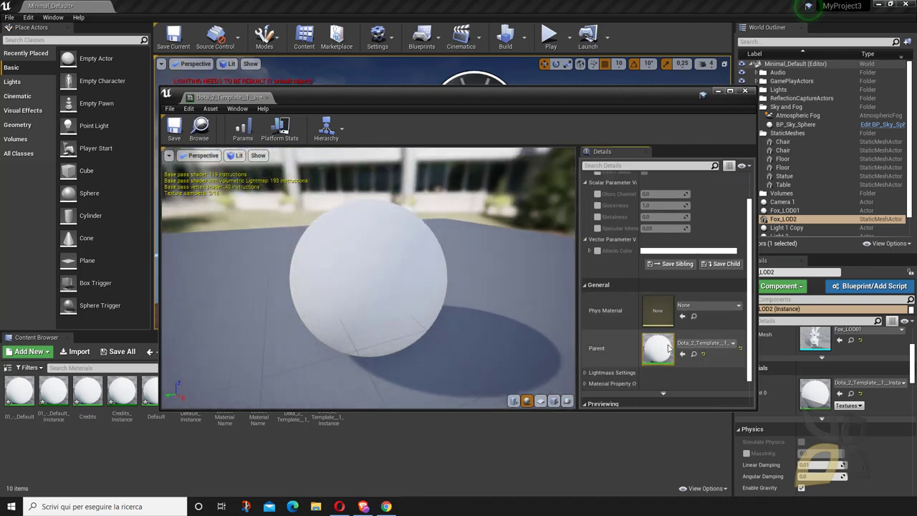
scroll(583, 287, "down", 5)
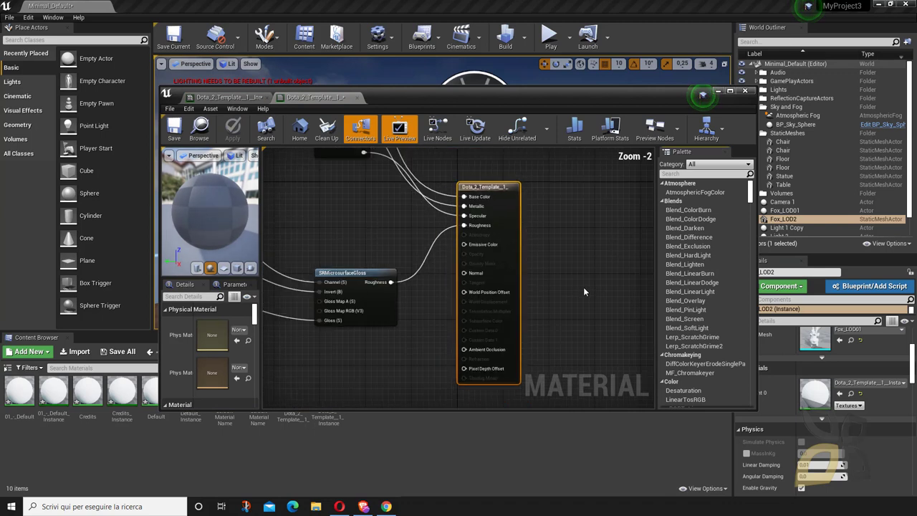
scroll(559, 269, "down", 1)
scroll(538, 272, "up", 2)
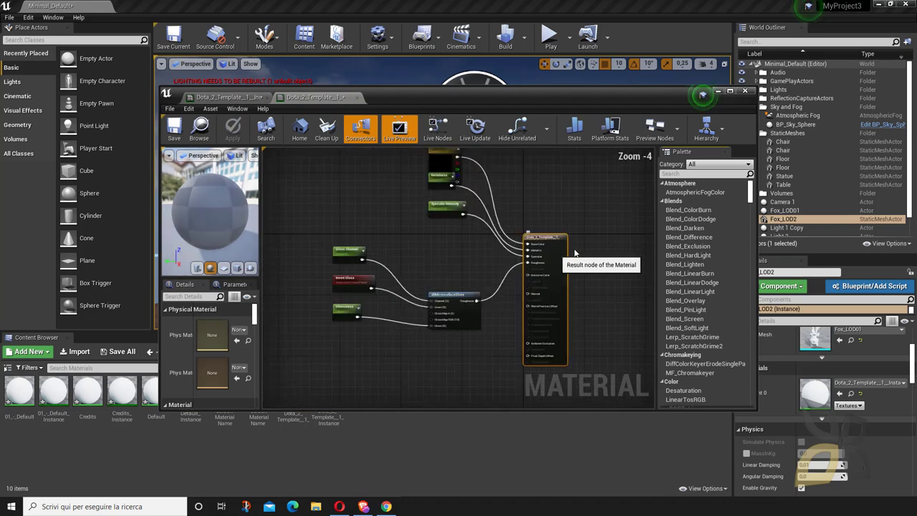
Spread out the result, Specular Intensity, Metalness and Albedo Color nodes in the graph, and close the material without applying the changes.
right_click_drag(552, 247, 597, 228)
left_click_drag(596, 228, 597, 202)
left_click_drag(448, 208, 447, 255)
left_click_drag(428, 172, 436, 218)
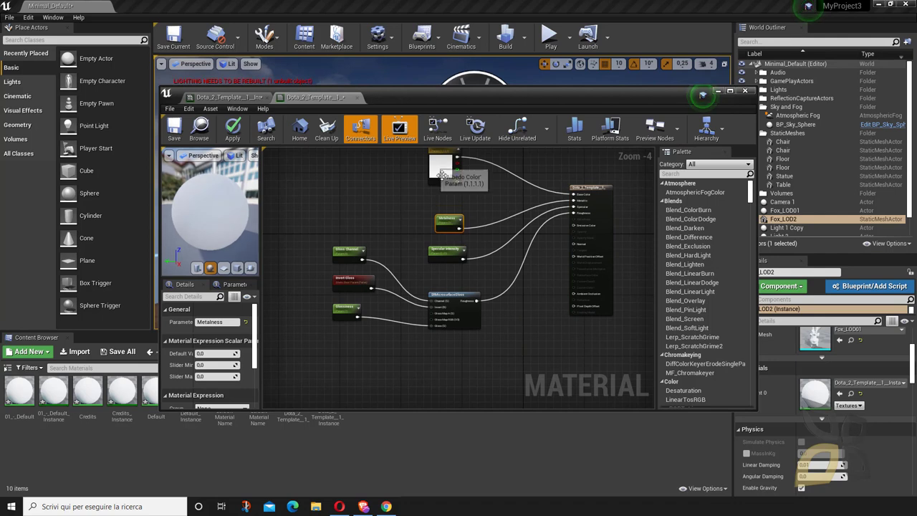
left_click(444, 178)
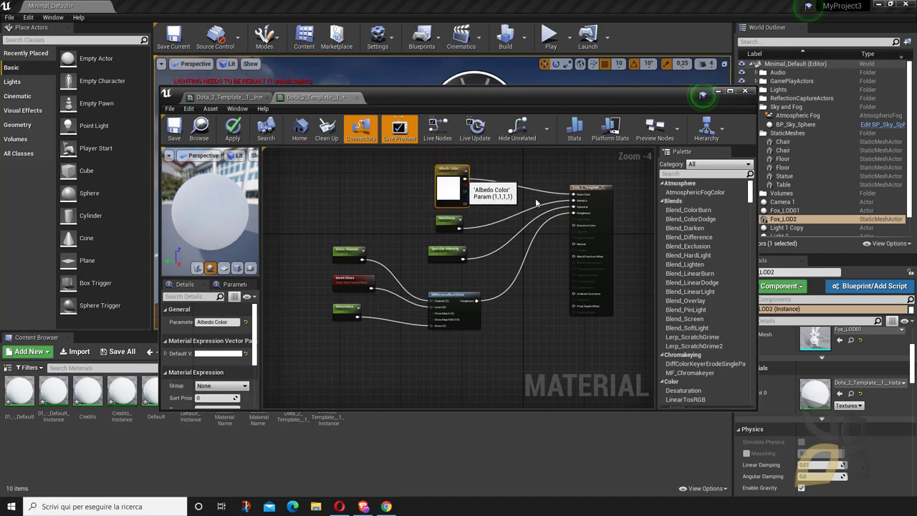
scroll(453, 178, "up", 1)
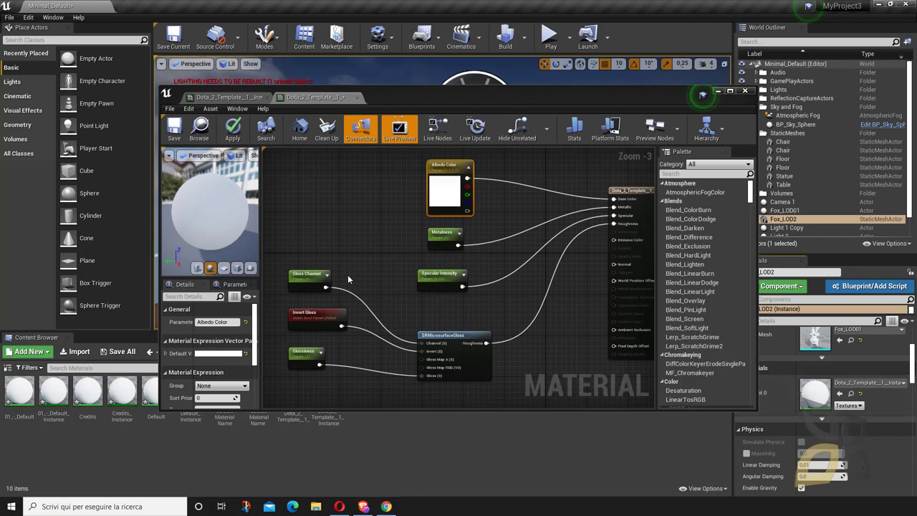
scroll(348, 279, "down", 1)
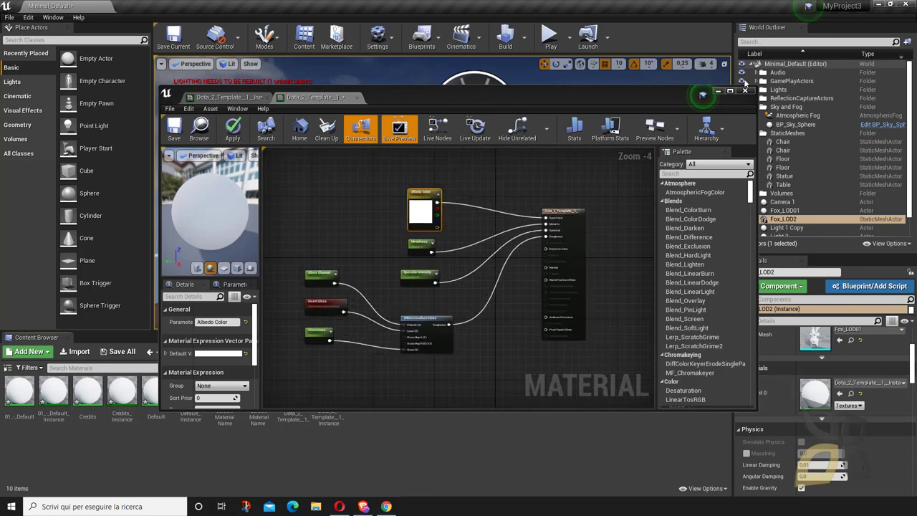
left_click(745, 91)
left_click(520, 288)
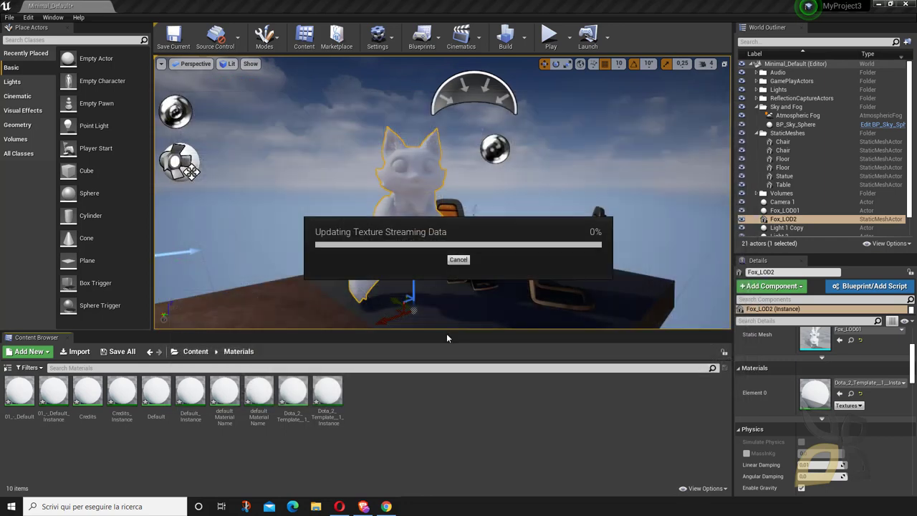
Check the folders at the project's Content root and return to the Materials folder.
left_click(199, 353)
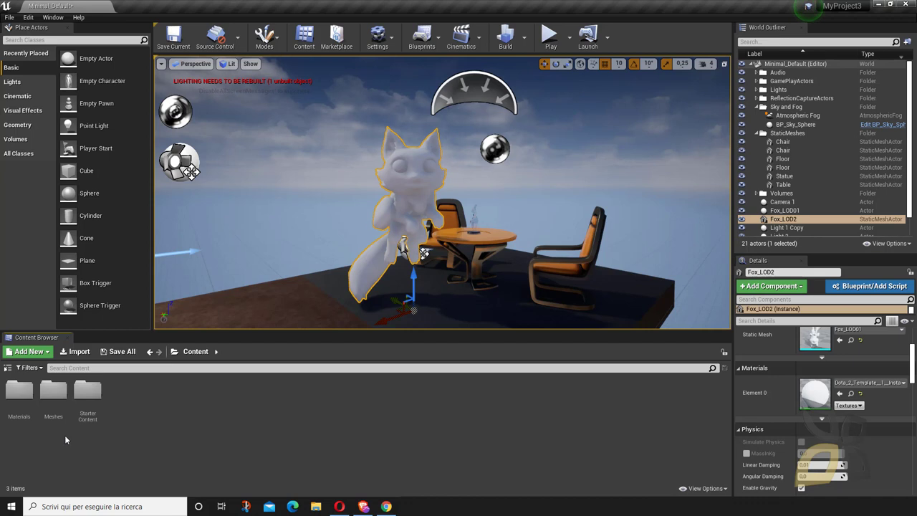
double_click(7, 391)
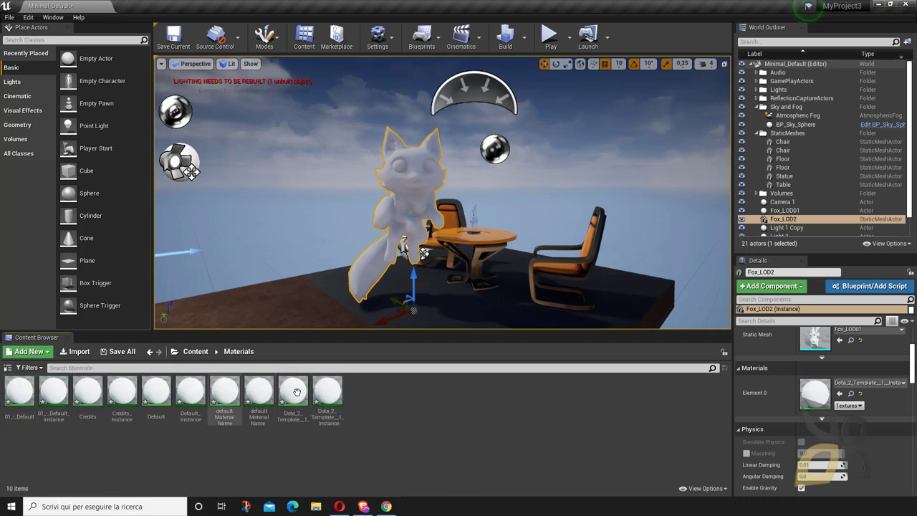
Switch to File Explorer and open the library folder under C:\ProgramData\Marmoset Toolbag 4.
left_click(316, 507)
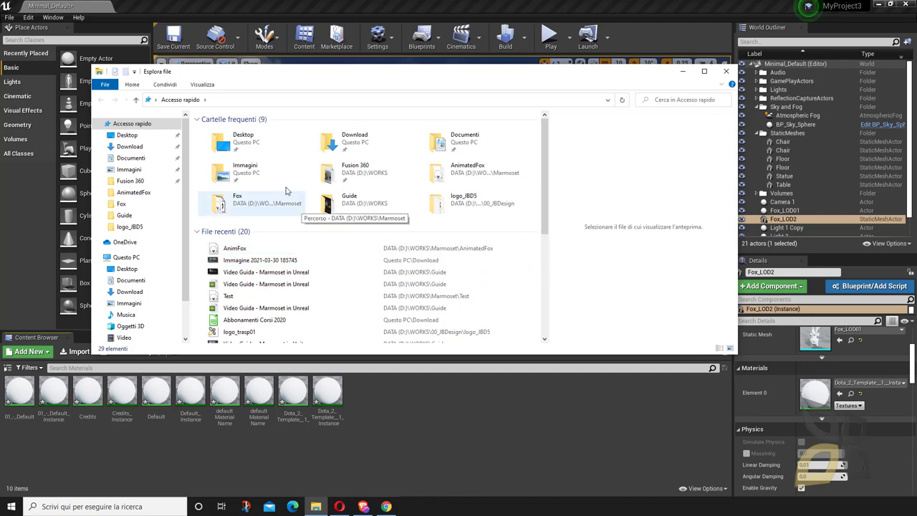
left_click_drag(266, 71, 268, 89)
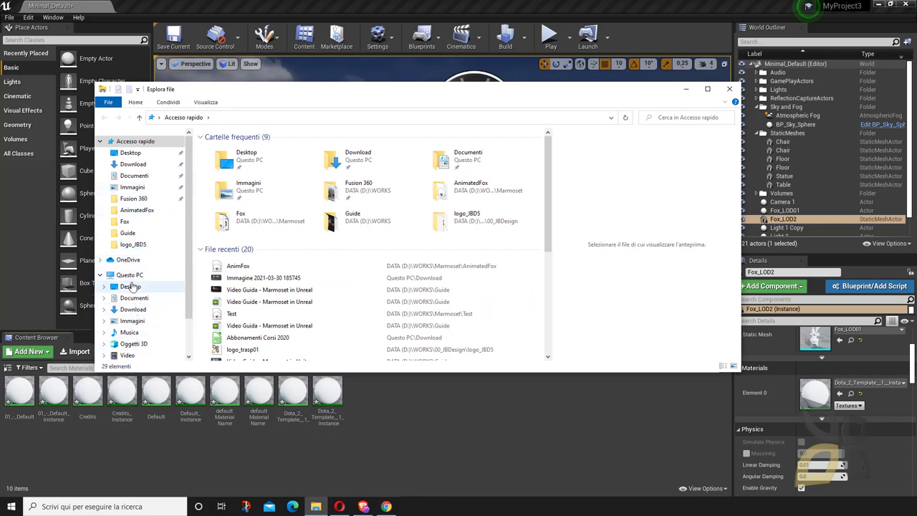
left_click(100, 275)
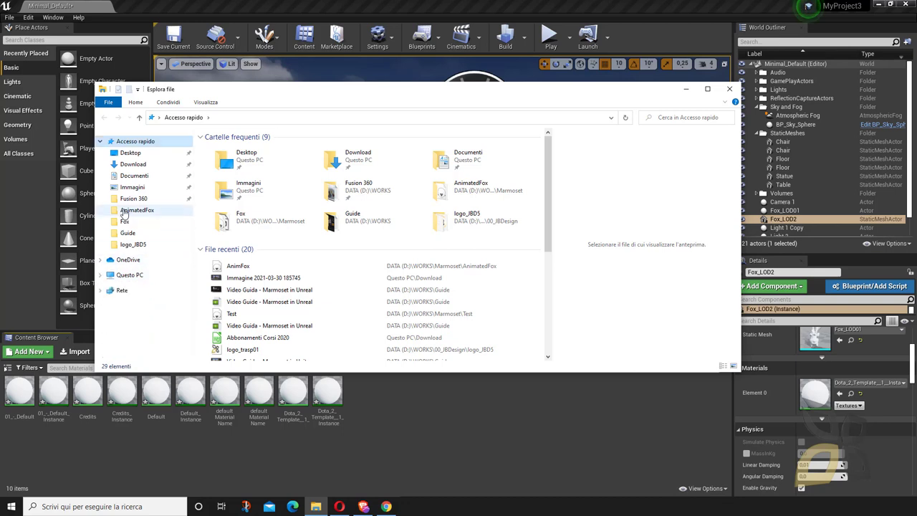
left_click(130, 275)
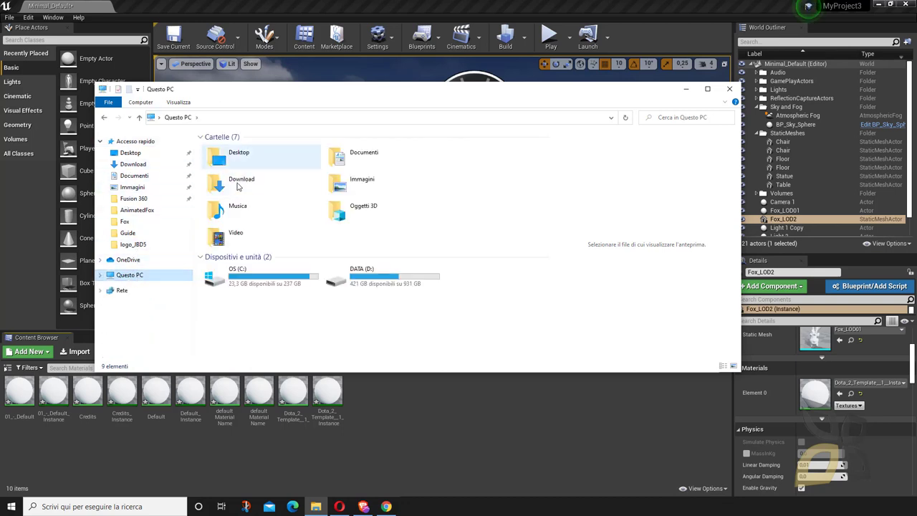
left_click(230, 279)
double_click(230, 279)
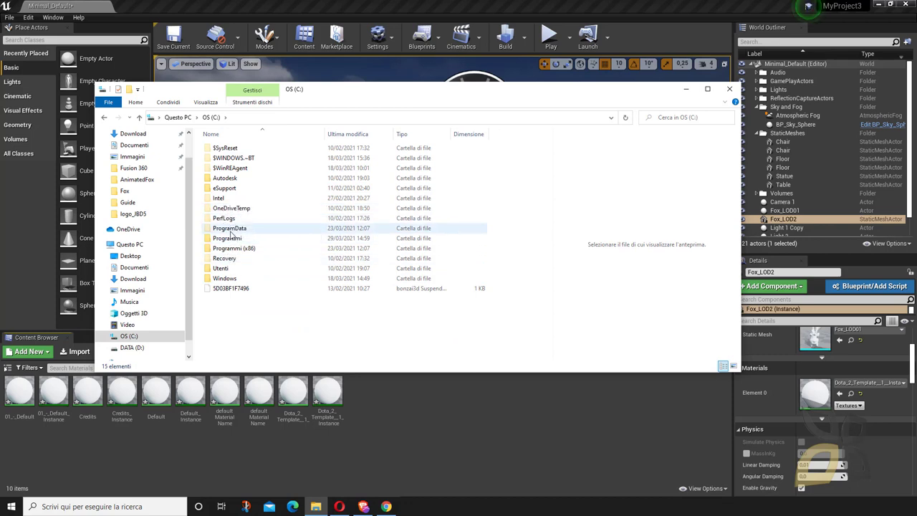
double_click(231, 238)
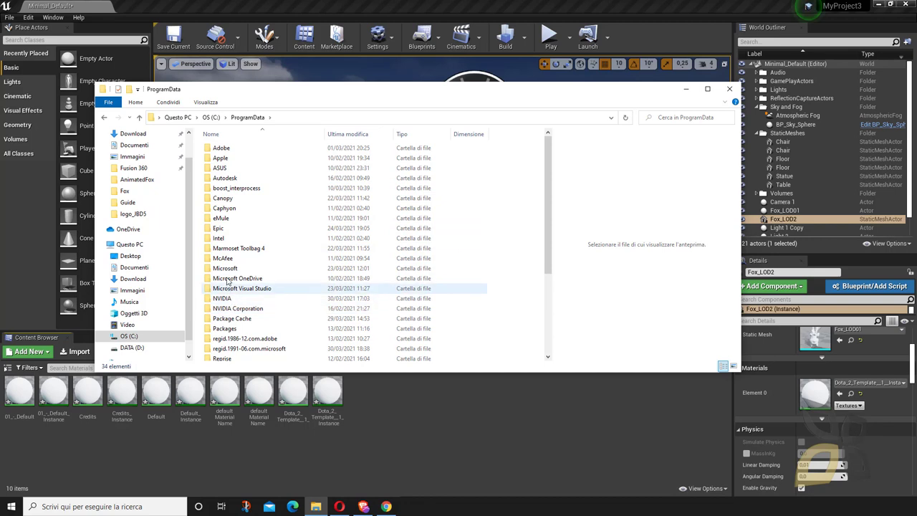
double_click(239, 248)
double_click(222, 158)
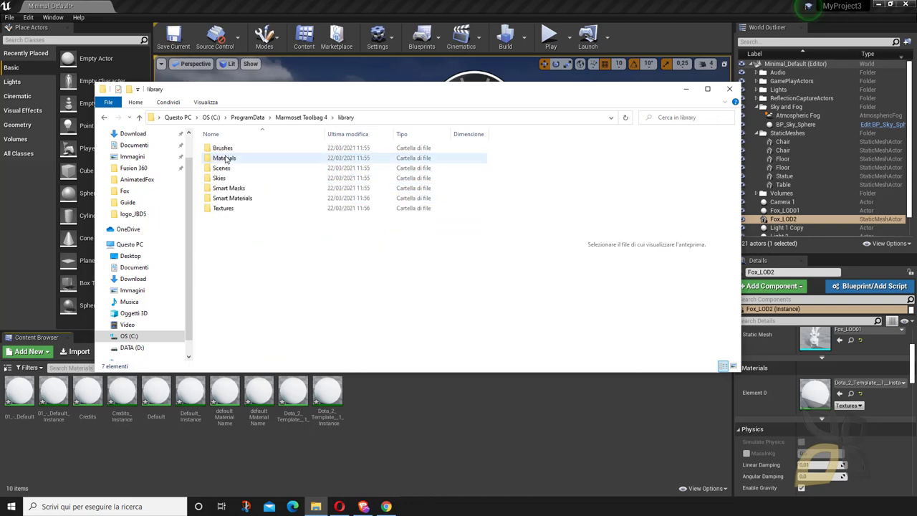
Open the Textures folder of the Animated Fox scene under Scenes\Animated Fox\contents\Assets.
left_click(227, 171)
double_click(227, 170)
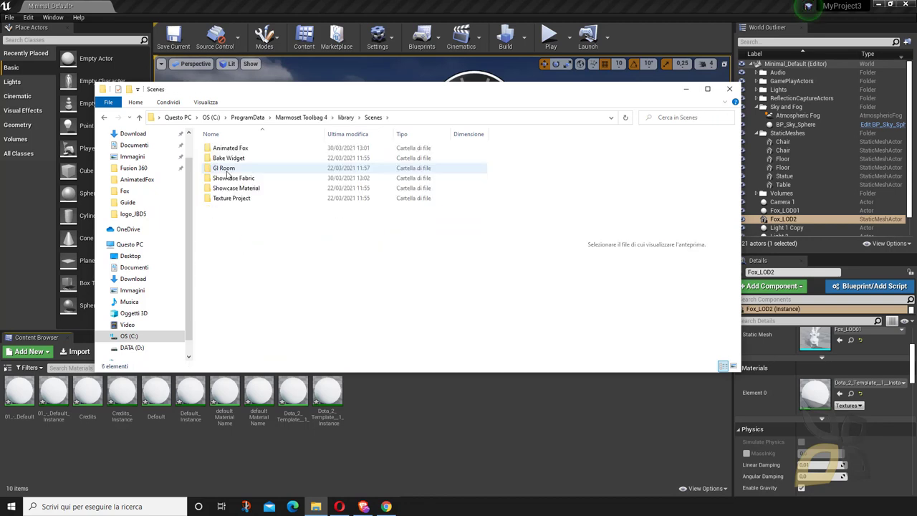
double_click(226, 149)
double_click(226, 148)
double_click(228, 149)
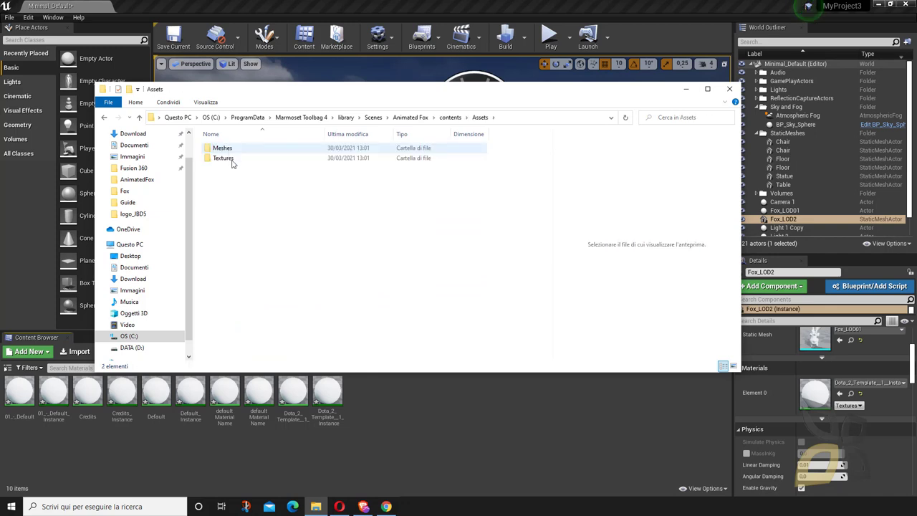
double_click(231, 158)
Copy the Fox_color and Fox_normal textures into the D:\WORKS\Marmoset\AnimatedFox folder.
left_click(281, 183)
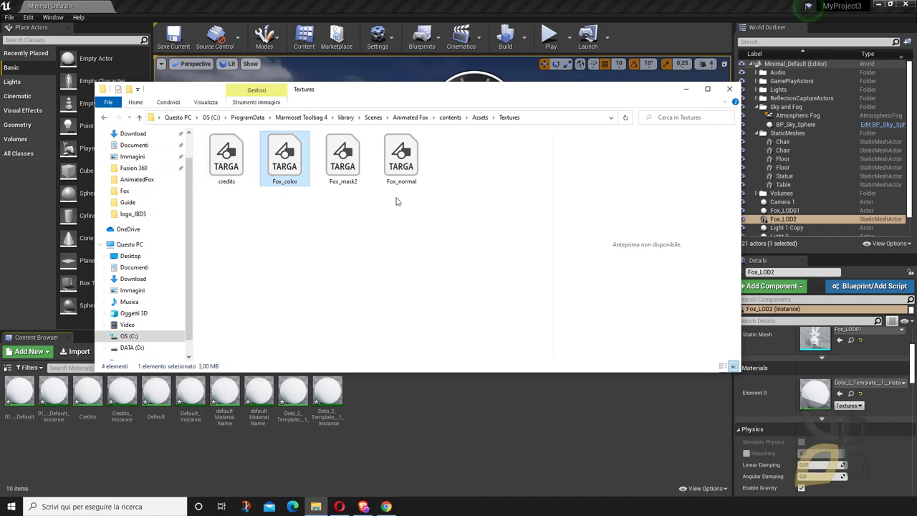
left_click(400, 160, "ctrl")
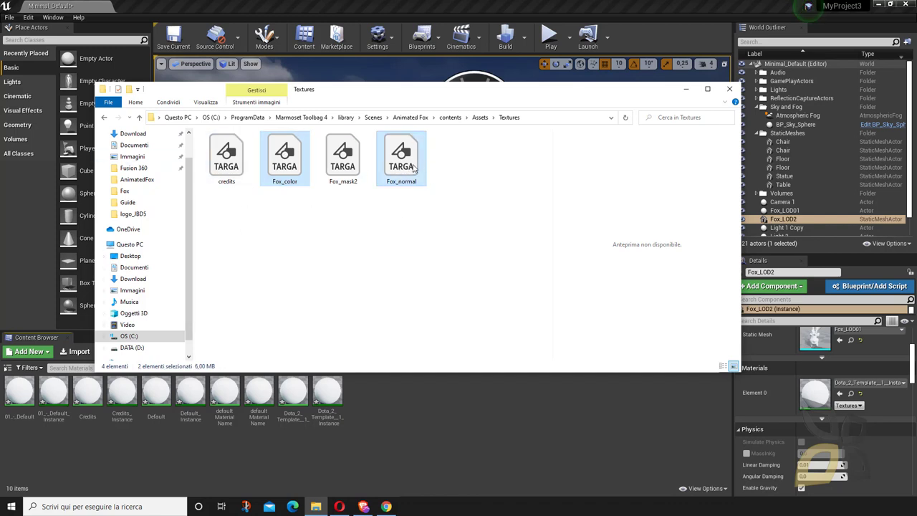
right_click(414, 162)
left_click(438, 282)
left_click(125, 189)
left_click(283, 118)
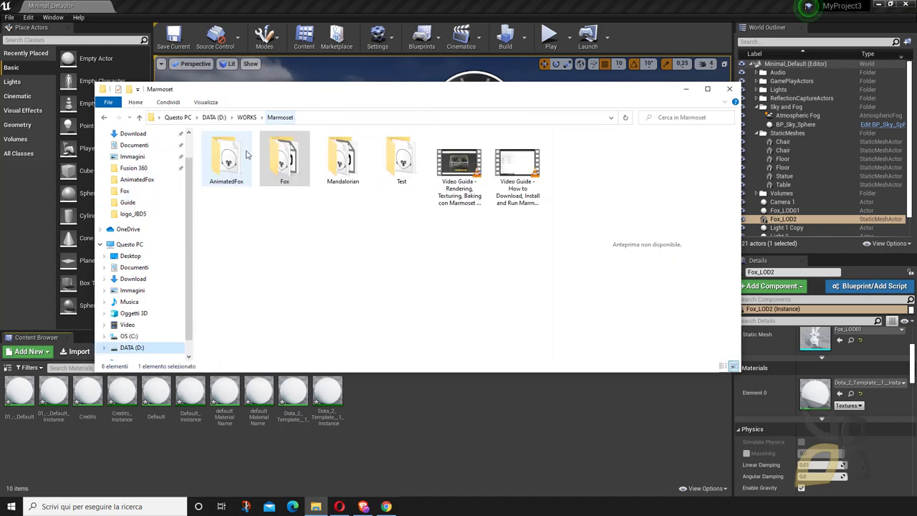
double_click(230, 150)
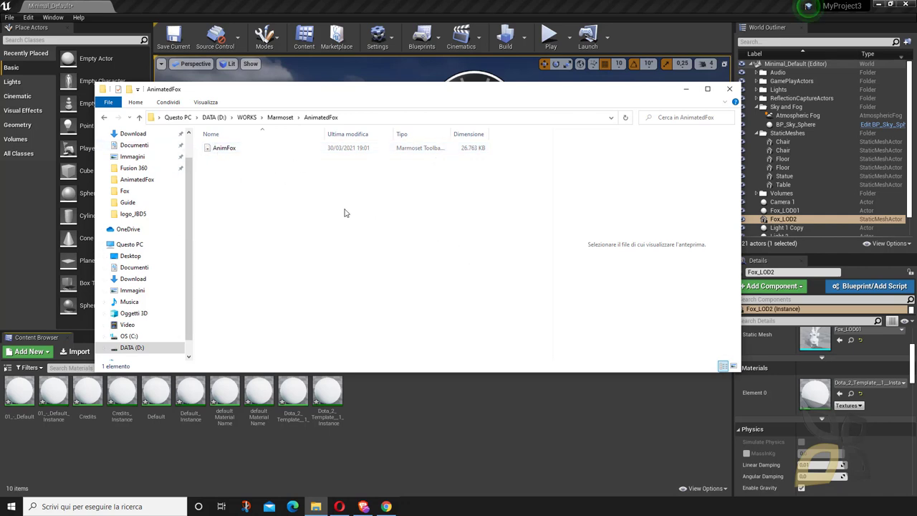
right_click(224, 185)
left_click(248, 246)
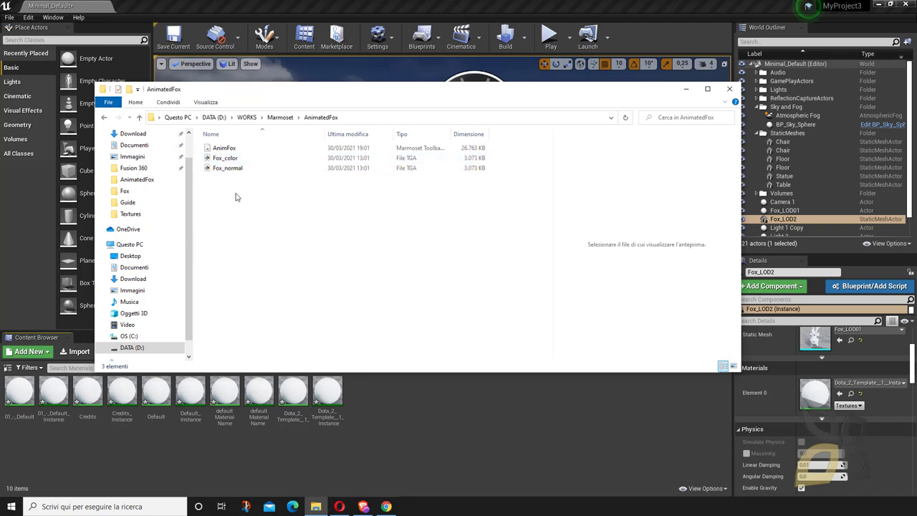
Import the copied Fox_color and Fox_normal textures into the project's Content/Materials folder and minimise File Explorer.
left_click_drag(226, 158, 219, 169)
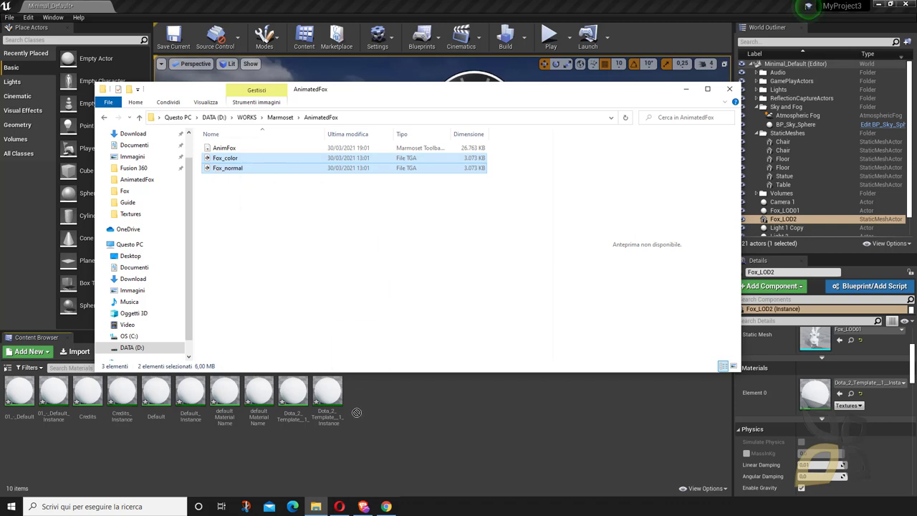
left_click(685, 89)
left_click(463, 416)
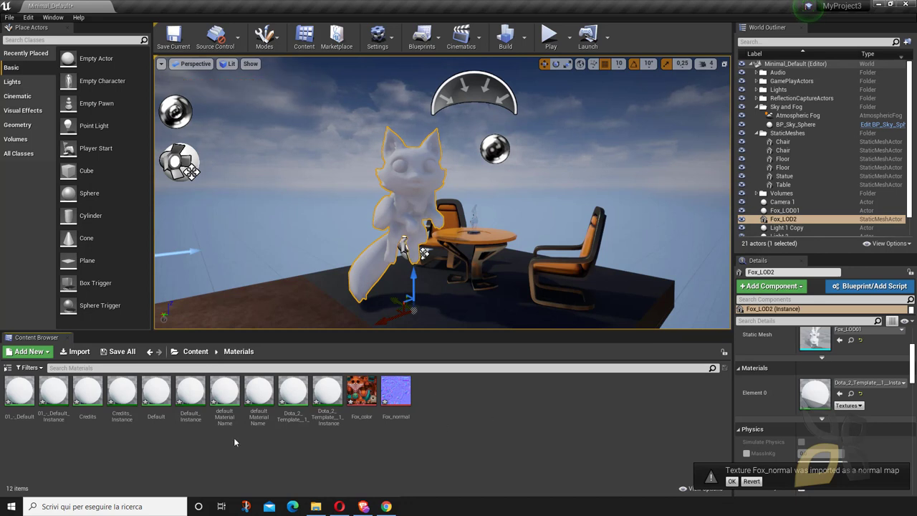
Save all the assets in the Materials folder, including the Fox_color and Fox_normal textures.
left_click(396, 392)
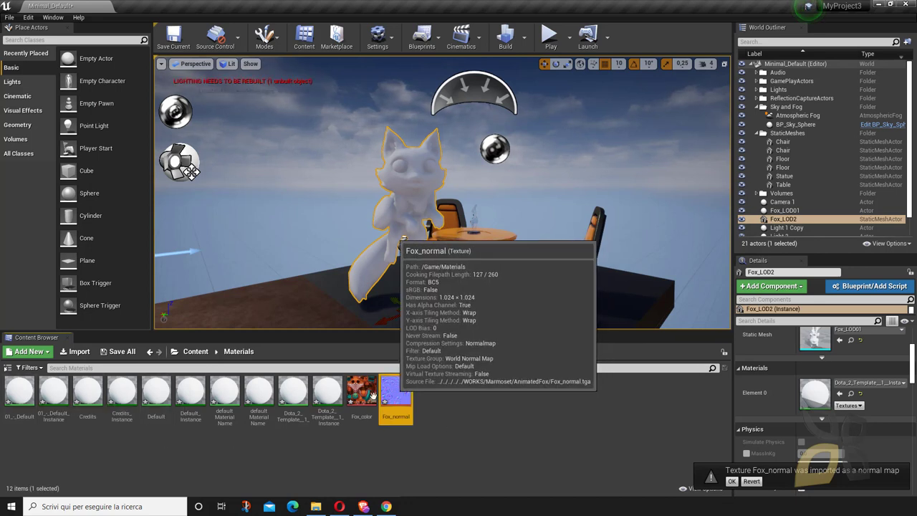
key("ctrl+a")
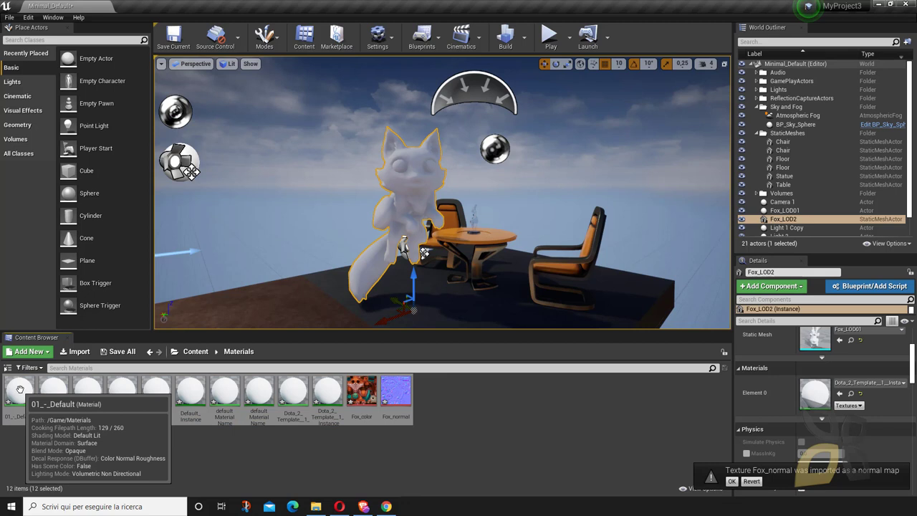
right_click(20, 390)
left_click(45, 231)
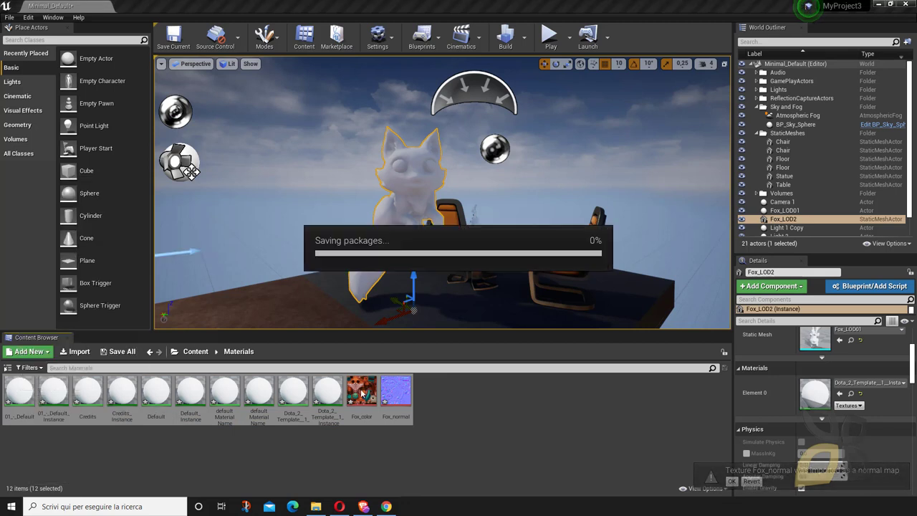
left_click(468, 403)
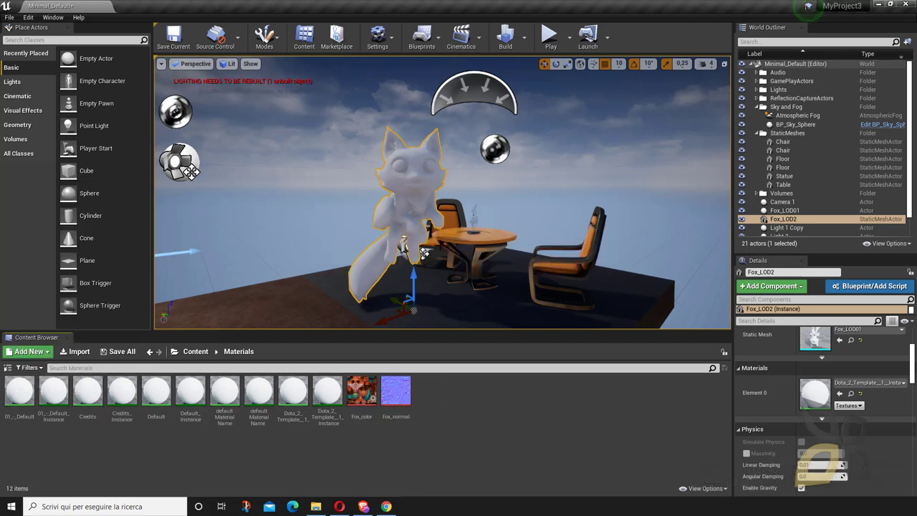
Reopen the Dota_2_Template__1_ material from the Materials folder and examine its node graph.
left_click(465, 185)
right_click_drag(419, 220, 435, 208)
left_click(294, 402)
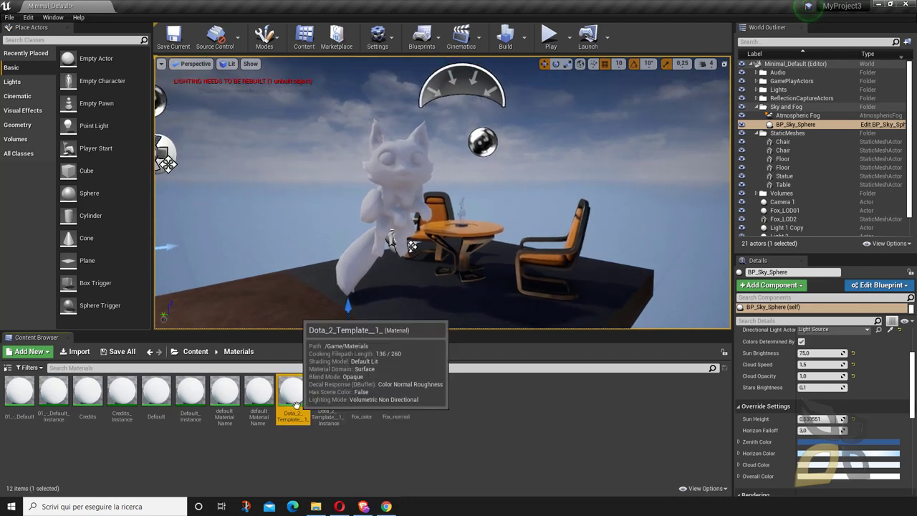
double_click(295, 403)
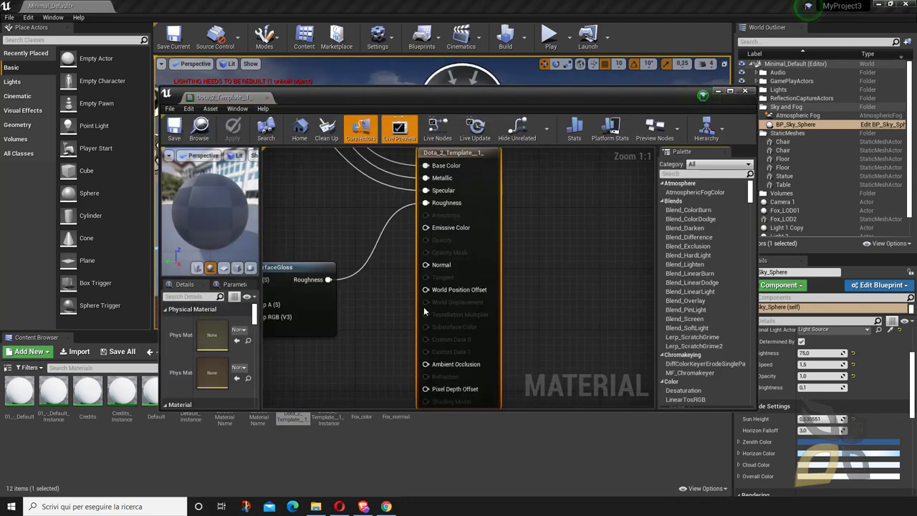
scroll(518, 303, "down", 4)
scroll(450, 220, "up", 3)
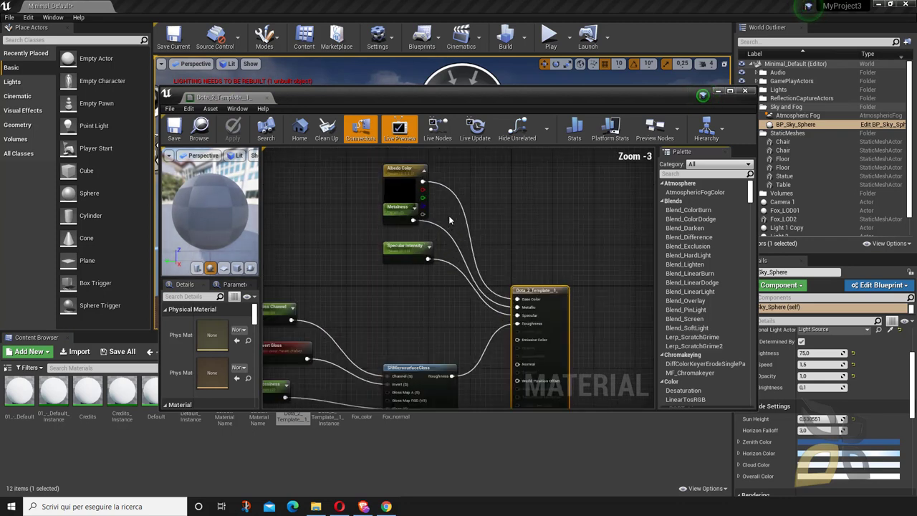
scroll(453, 231, "down", 1)
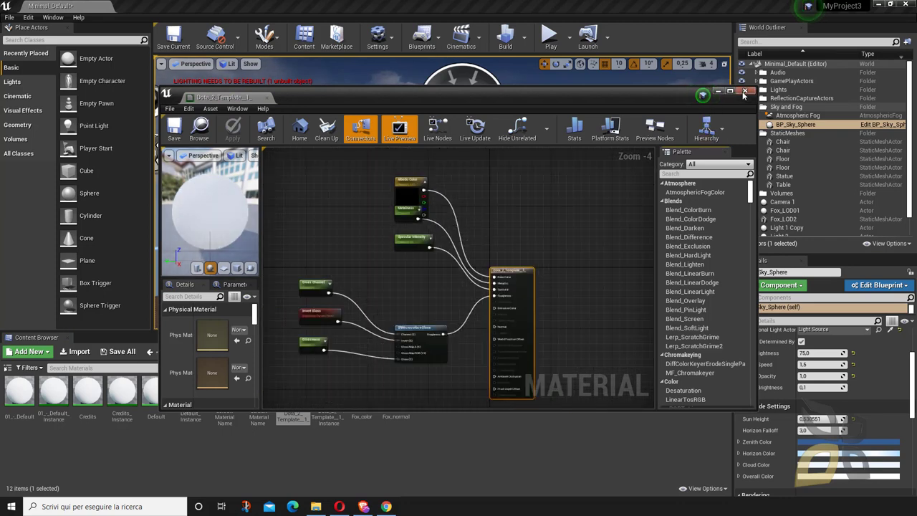
Close the Dota_2_Template__1_ material and open its material instance to view the parameters.
left_click(745, 91)
left_click(327, 394)
double_click(328, 394)
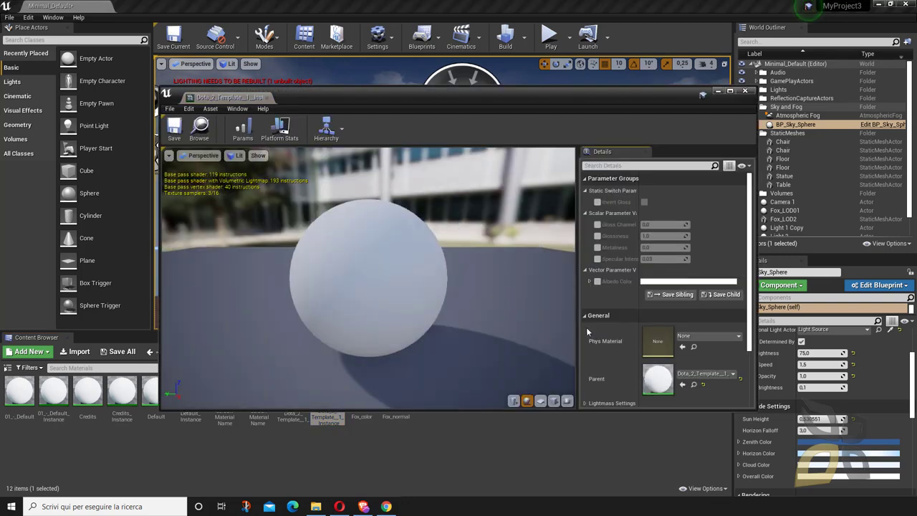
Reopen the parent Dota_2_Template__1_ material and move its editor window so the Fox_color and Fox_normal assets are uncovered.
left_click(301, 419)
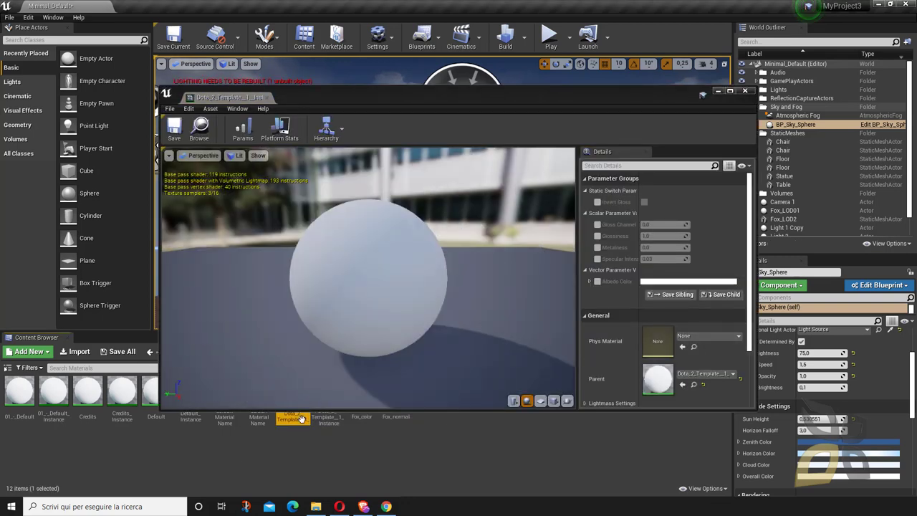
double_click(300, 419)
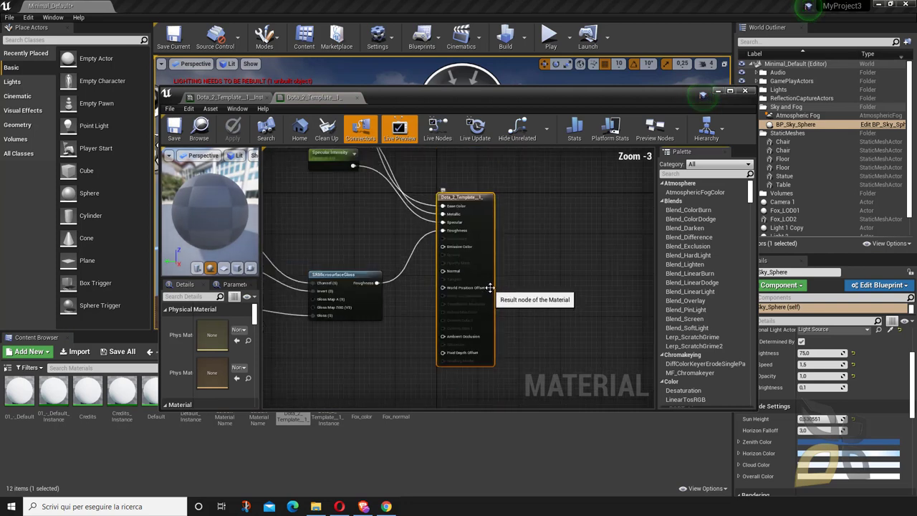
scroll(489, 287, "down", 2)
left_click_drag(435, 95, 327, 32)
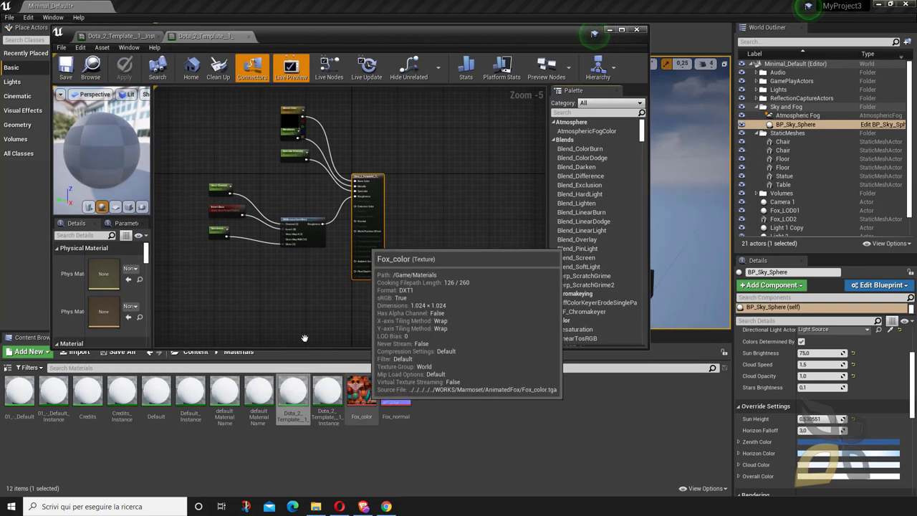
Add the Fox_color and Fox_normal textures to the material graph as Texture Sample nodes.
left_click_drag(327, 354, 252, 310)
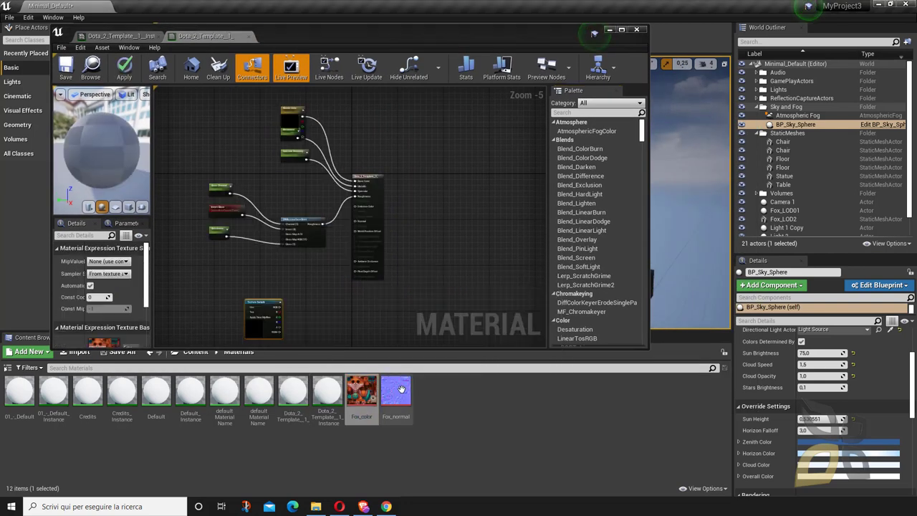
left_click_drag(396, 392, 263, 263)
left_click_drag(237, 208, 224, 156)
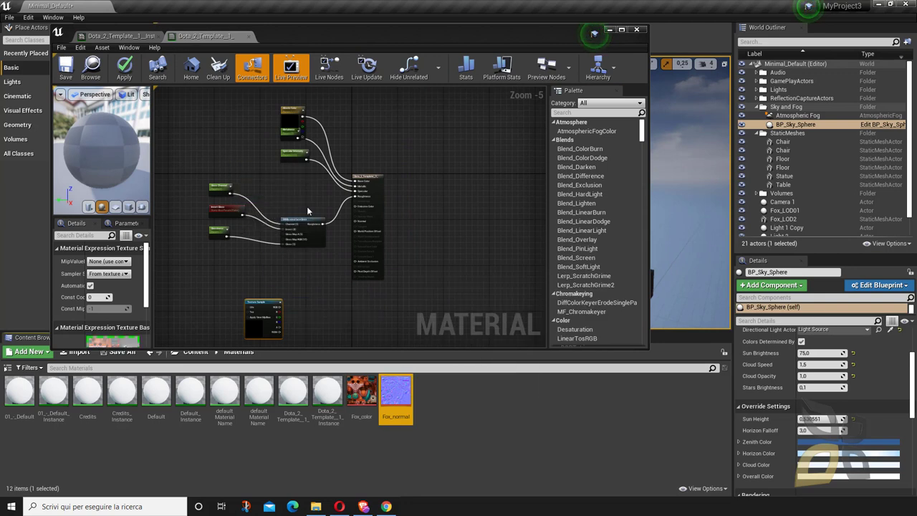
Connect the Fox_color sample's RGB output to Base Color and the Fox_normal sample's RGB to Normal, and apply the material.
scroll(287, 306, "up", 1)
left_click_drag(283, 307, 413, 151)
scroll(305, 141, "up", 2)
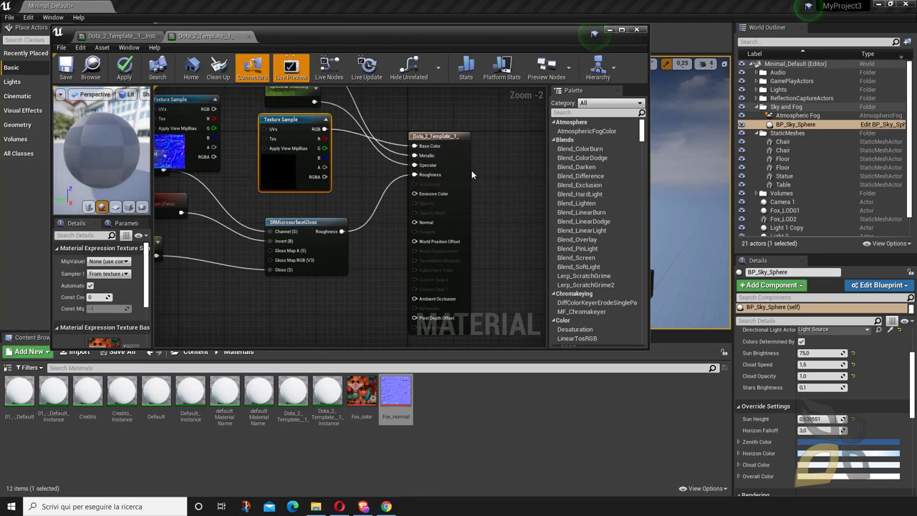
scroll(476, 172, "down", 1)
left_click_drag(215, 136, 421, 219)
left_click(124, 66)
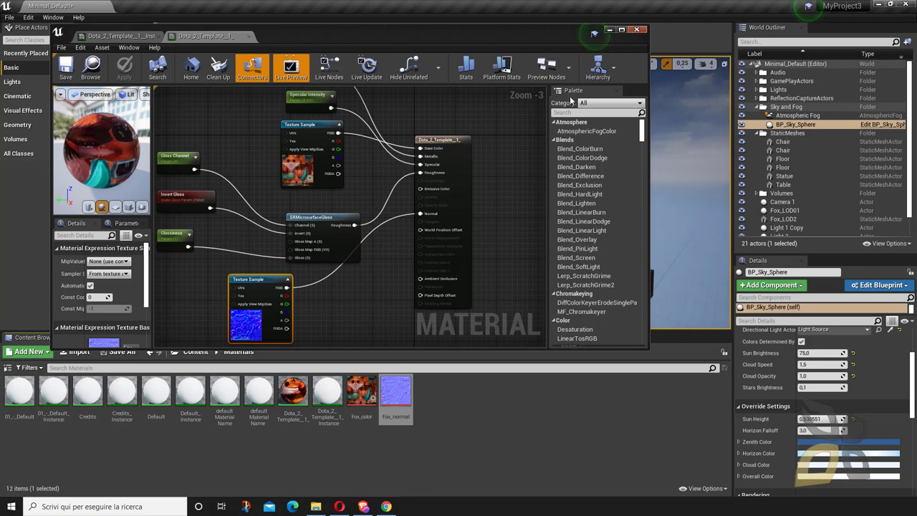
Close the material editor and compare the textured fox in the level with the Animated Fox scene in Marmoset Toolbag.
left_click(636, 30)
right_click_drag(412, 246, 169, 138)
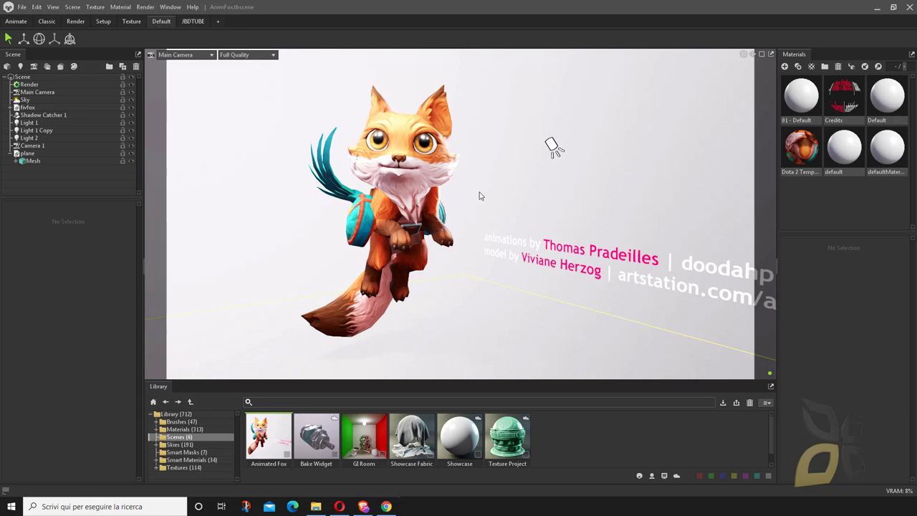
left_click(877, 6)
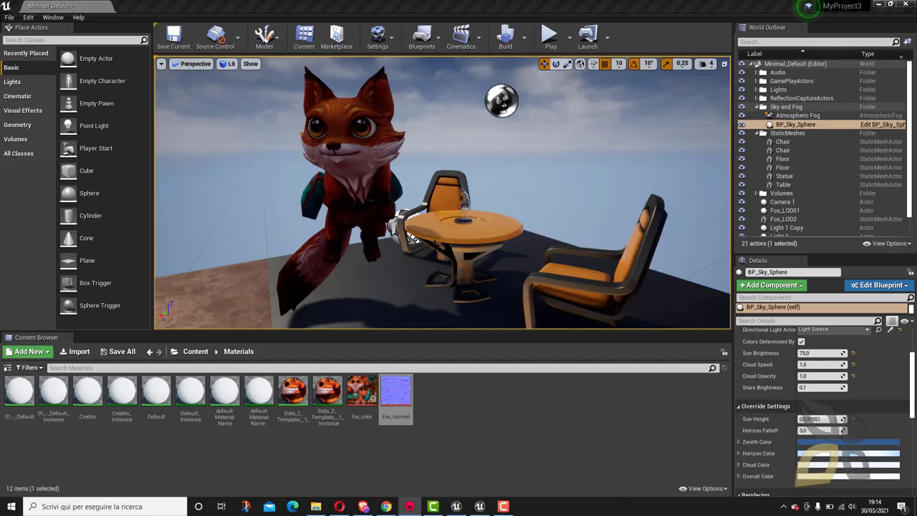